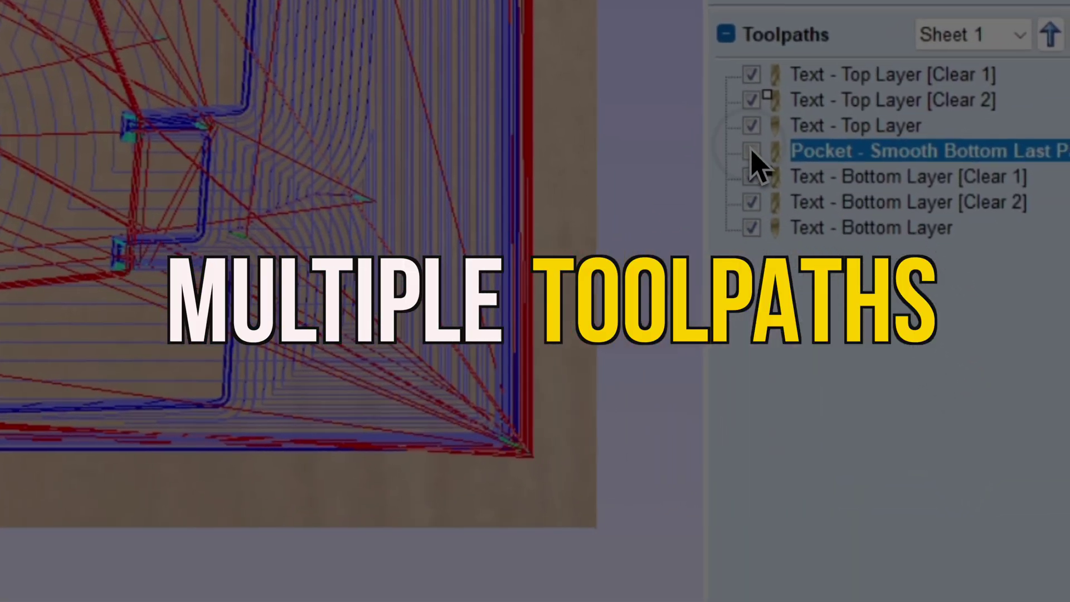
- Drag the Pocket - Smooth Bottom toolpath to the end of the list, below Text - Bottom Layer
left_click(839, 250)
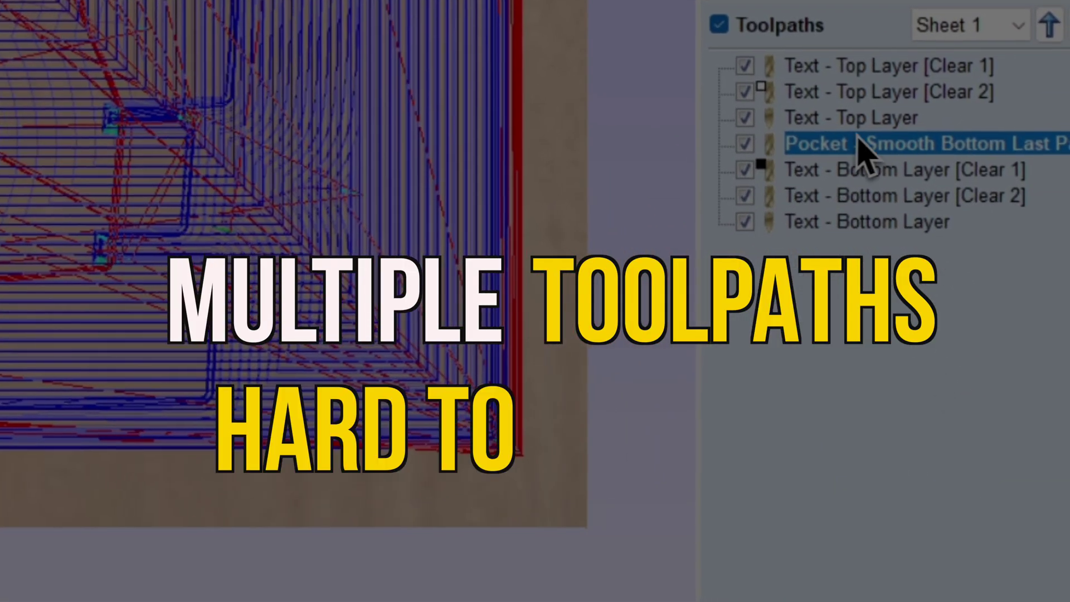
left_click_drag(925, 250, 939, 300)
left_click_drag(877, 208, 884, 238)
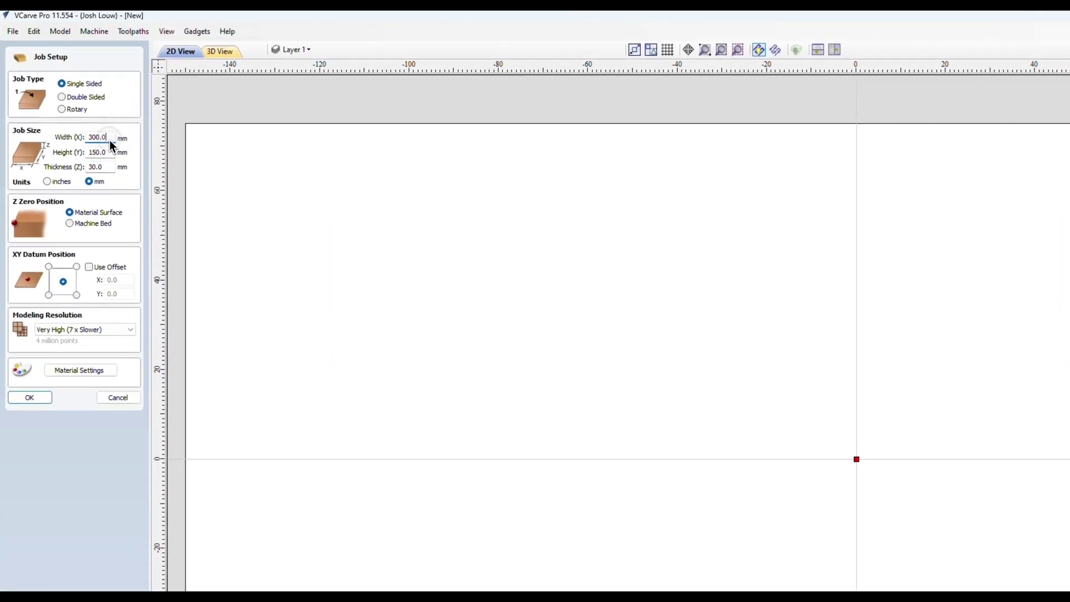
- Accept a 300 × 150 mm job, 30 mm thick, with the centre datum
left_click(111, 152)
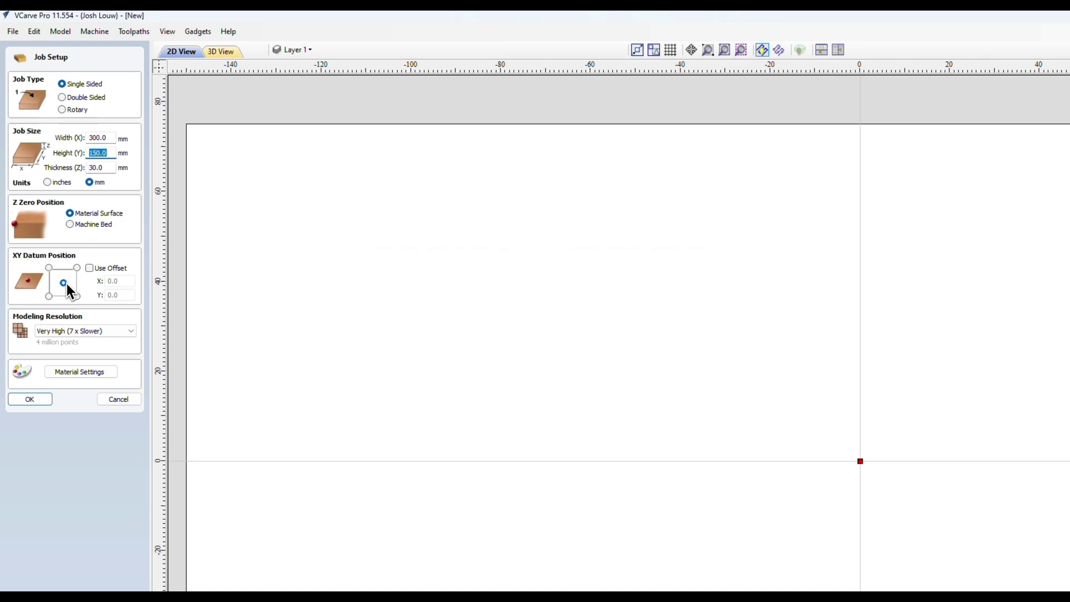
left_click(46, 400)
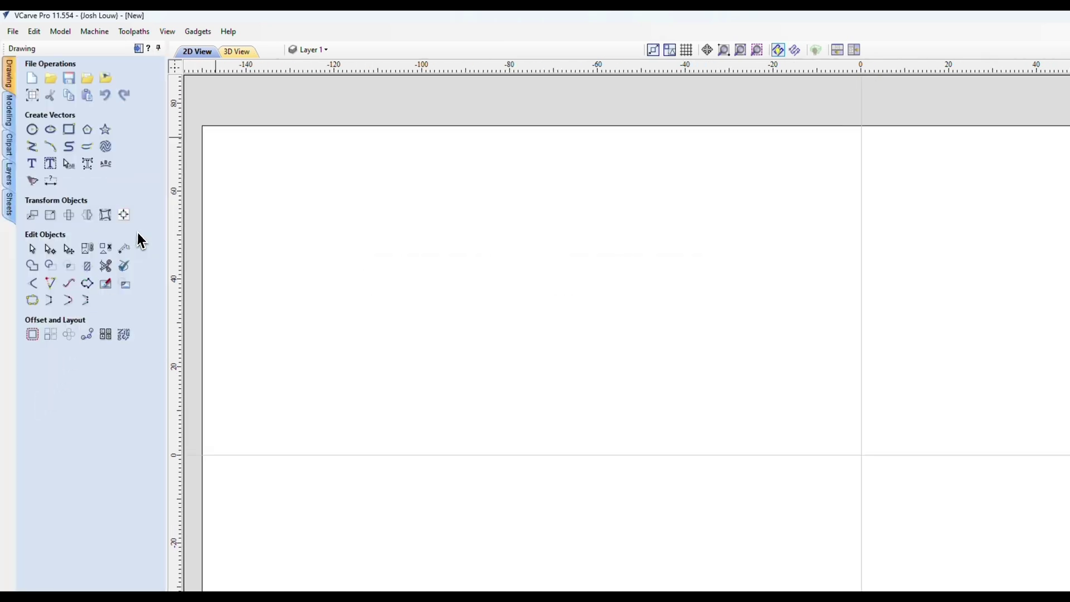
- Rename the default layer to Frame and make it green
left_click(313, 54)
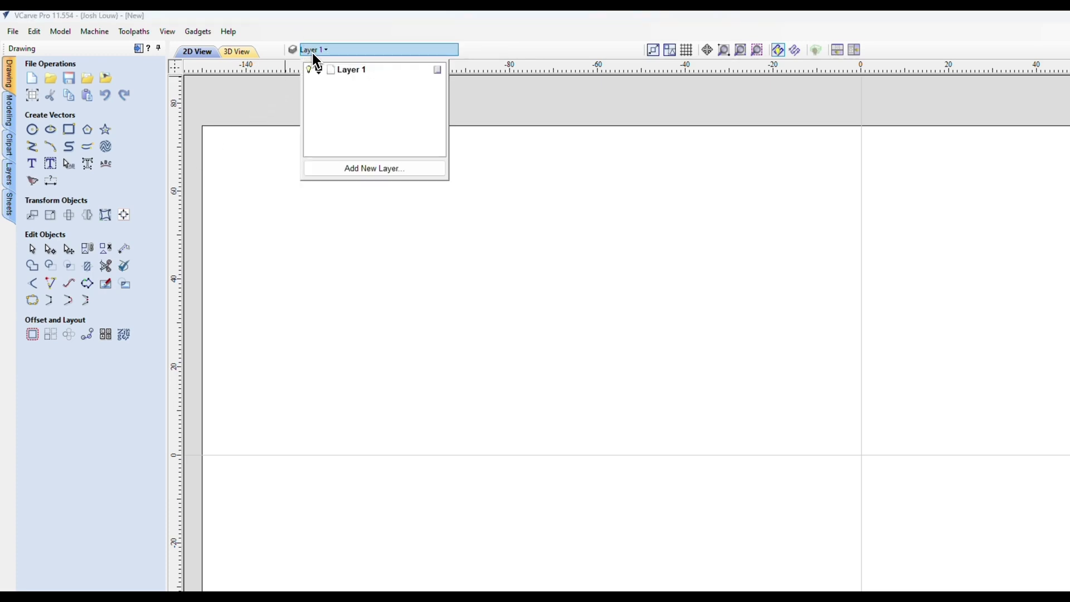
double_click(368, 71)
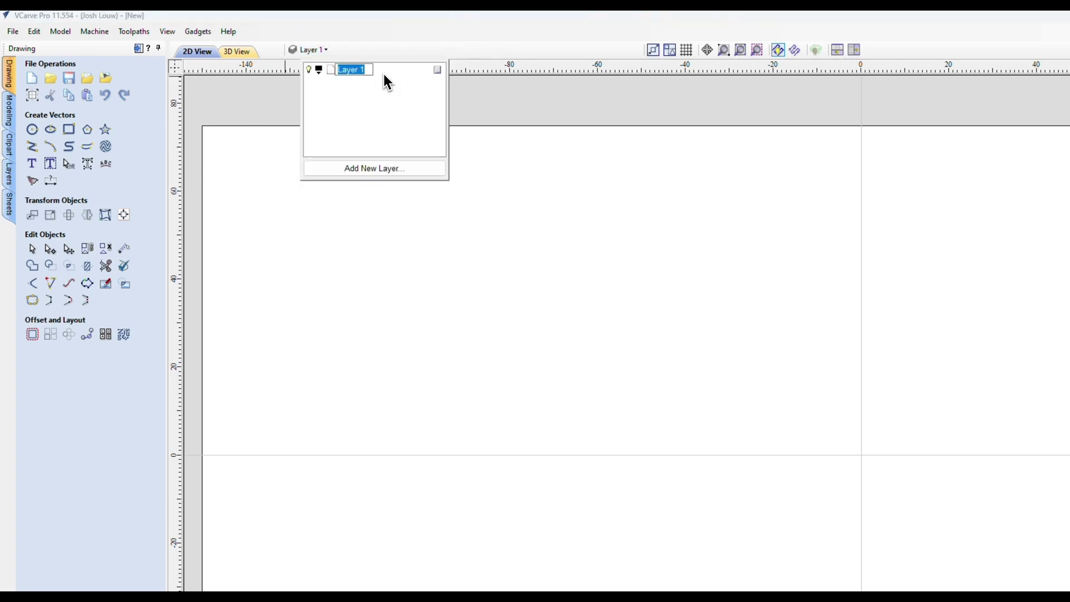
type("Frame")
left_click(319, 69)
left_click(358, 132)
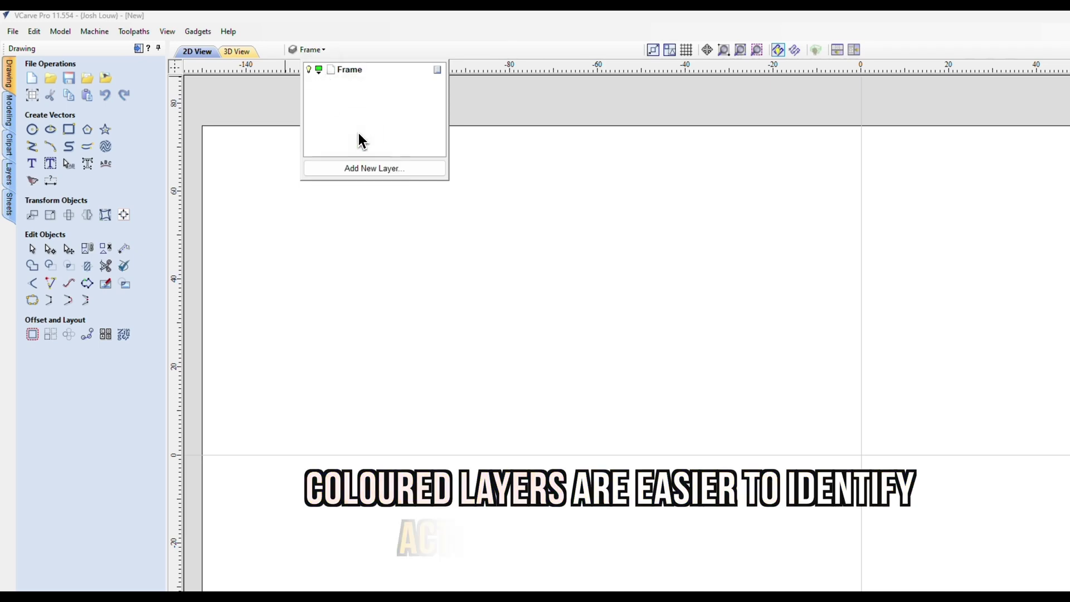
- Add a red layer named Text - Top
left_click(370, 169)
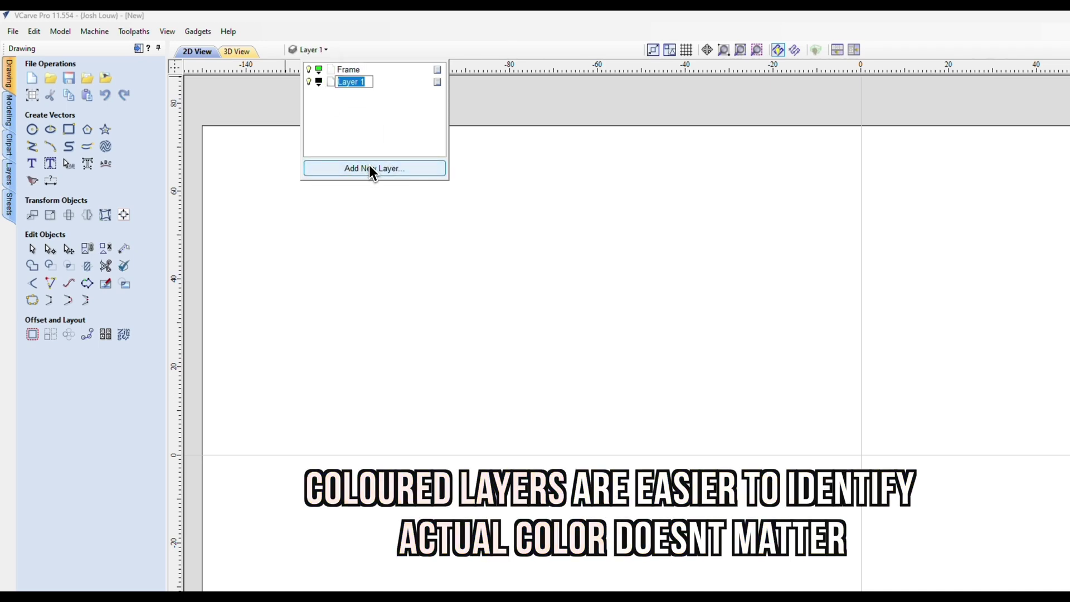
type("Text")
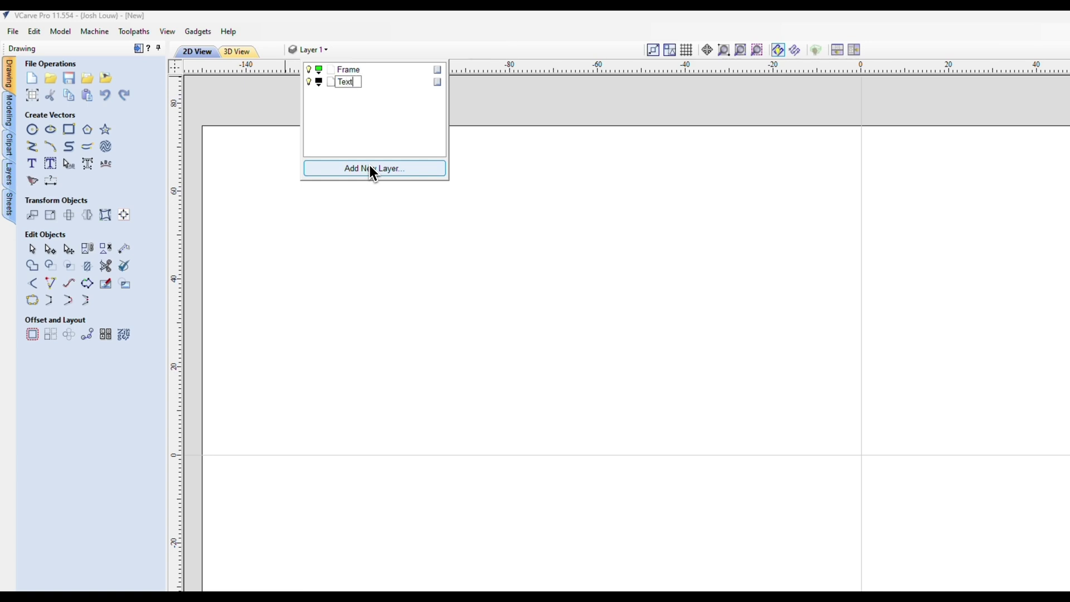
type(" - Top")
key("Return")
left_click(320, 84)
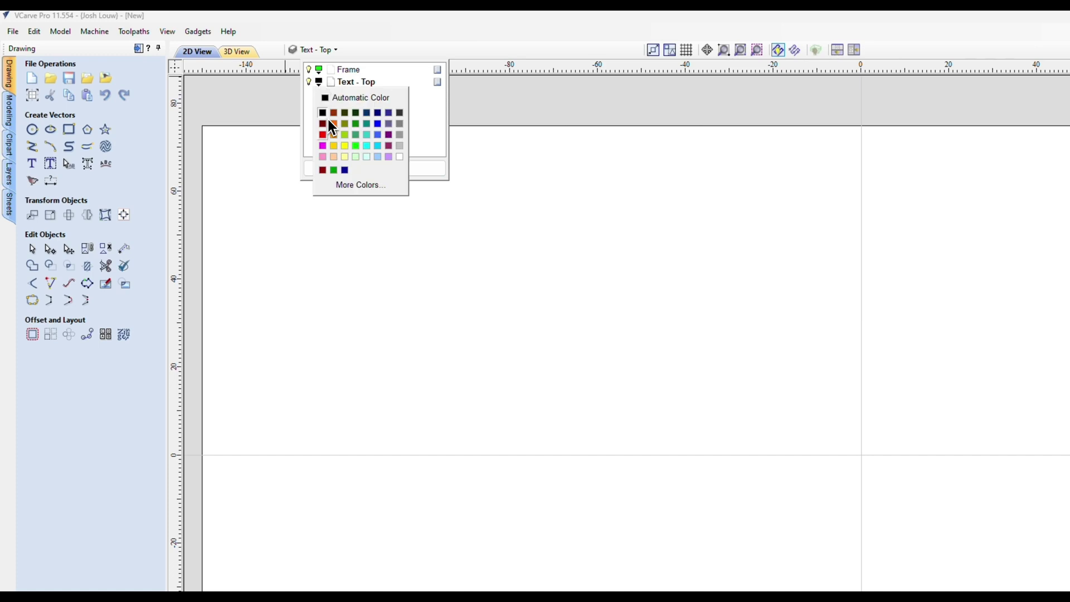
left_click(323, 135)
- Add a blue Text - Bottom layer and a Combined layer, then make Frame current
left_click(357, 167)
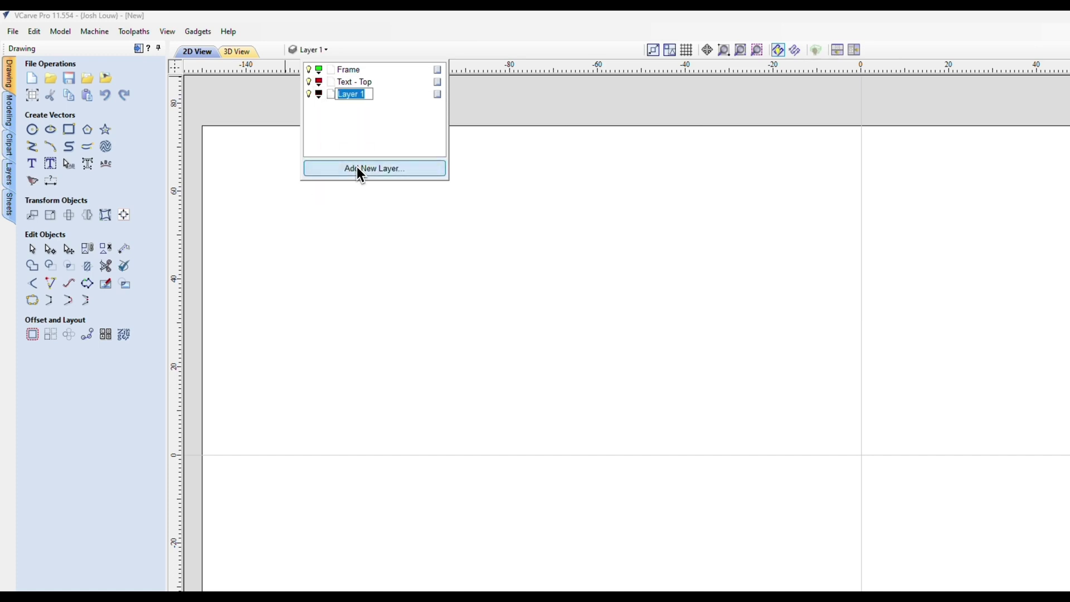
type("Te")
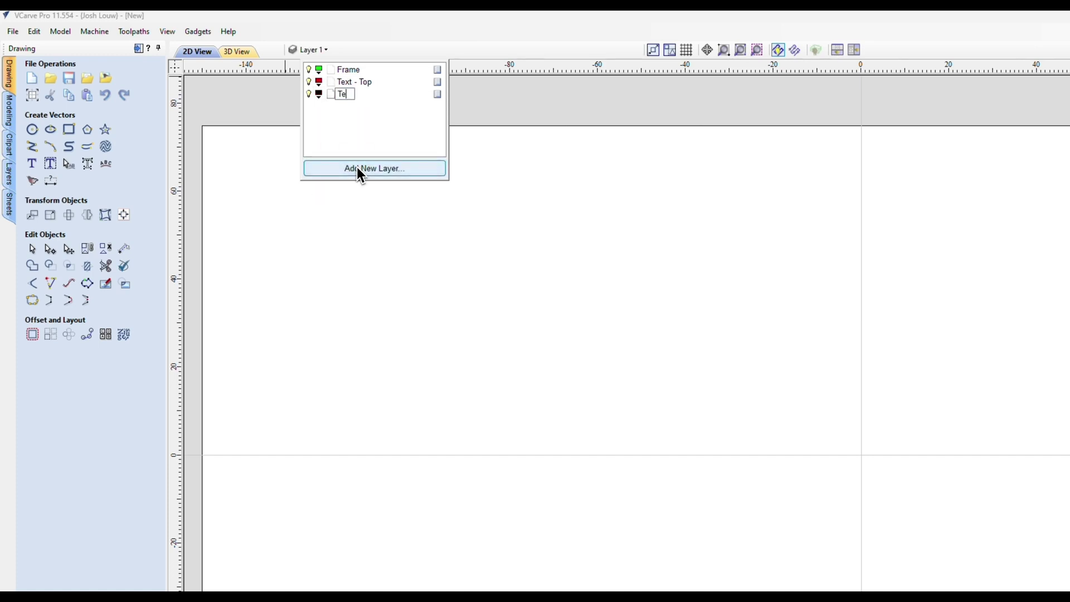
type("xt - Bottom")
left_click(321, 93)
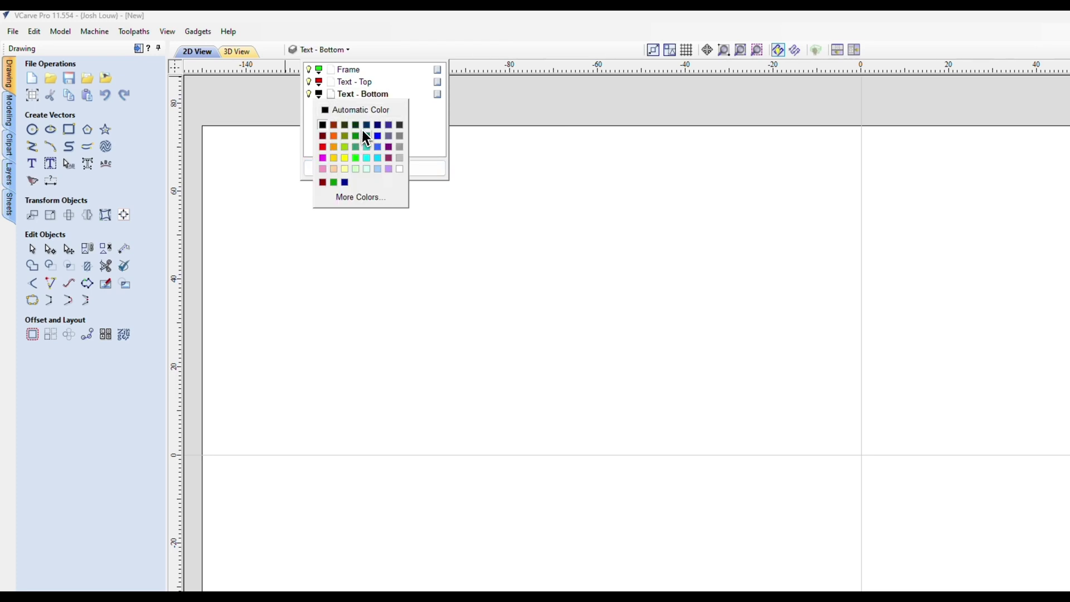
left_click(378, 136)
left_click(374, 168)
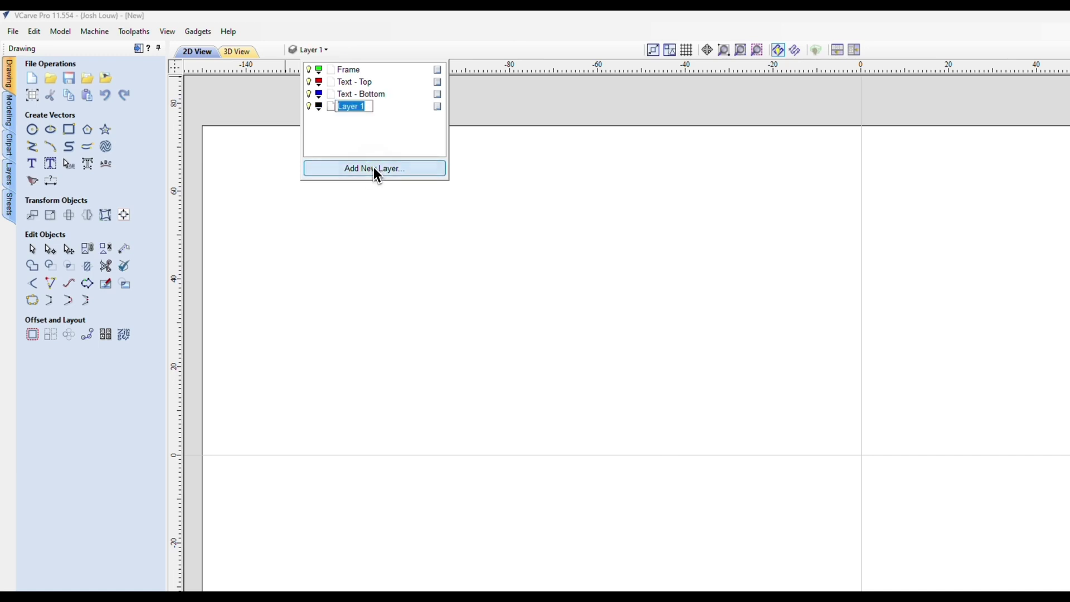
type("Com")
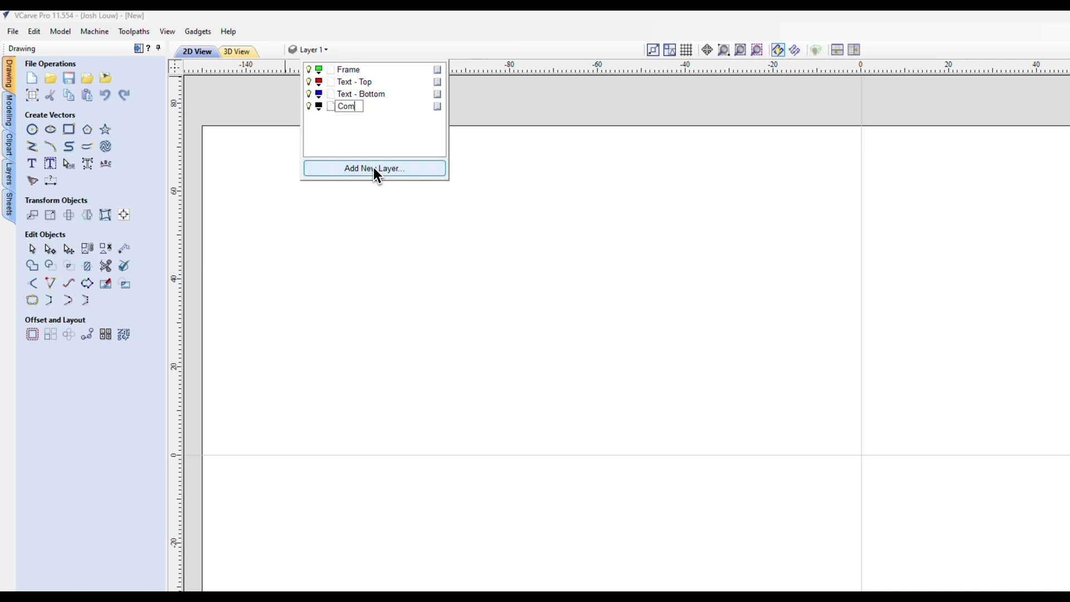
type("bined")
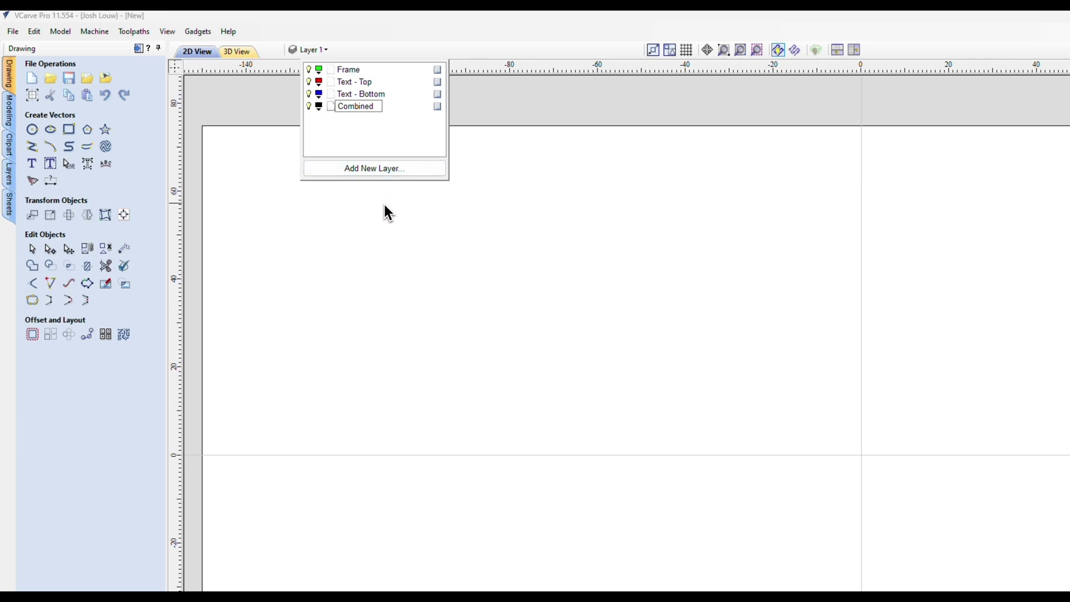
left_click(376, 73)
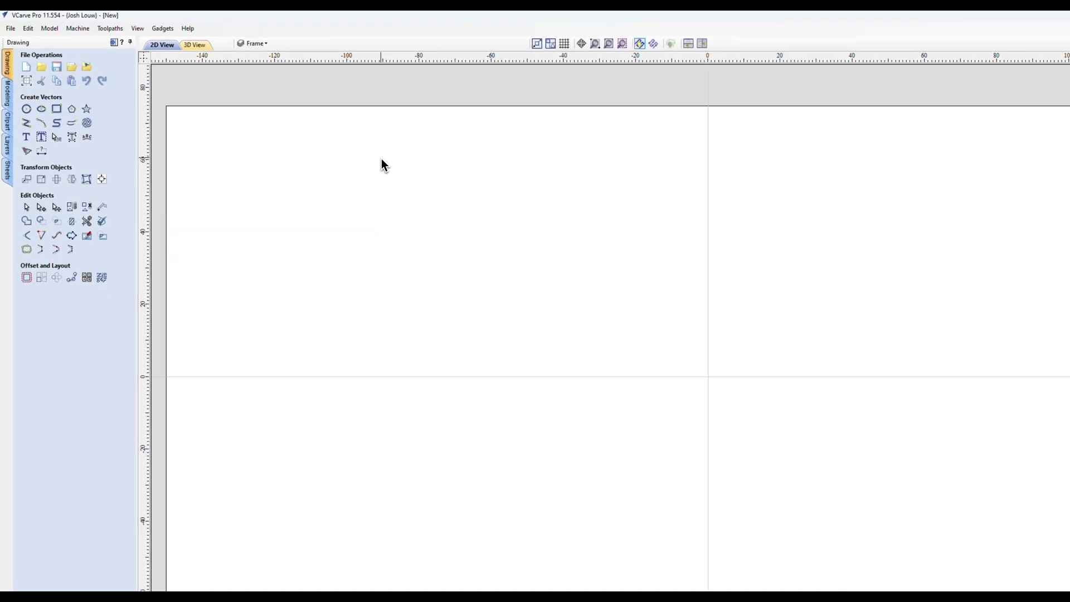
- Draw a 300 × 150 mm rectangle from the material's top-left corner
left_click(56, 109)
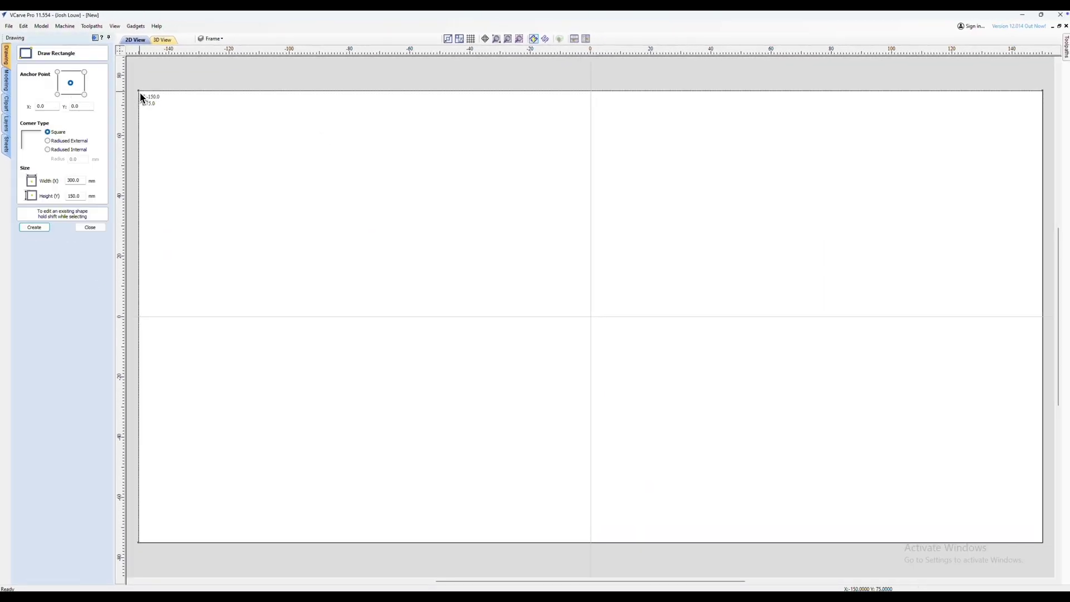
left_click_drag(140, 98, 1043, 546)
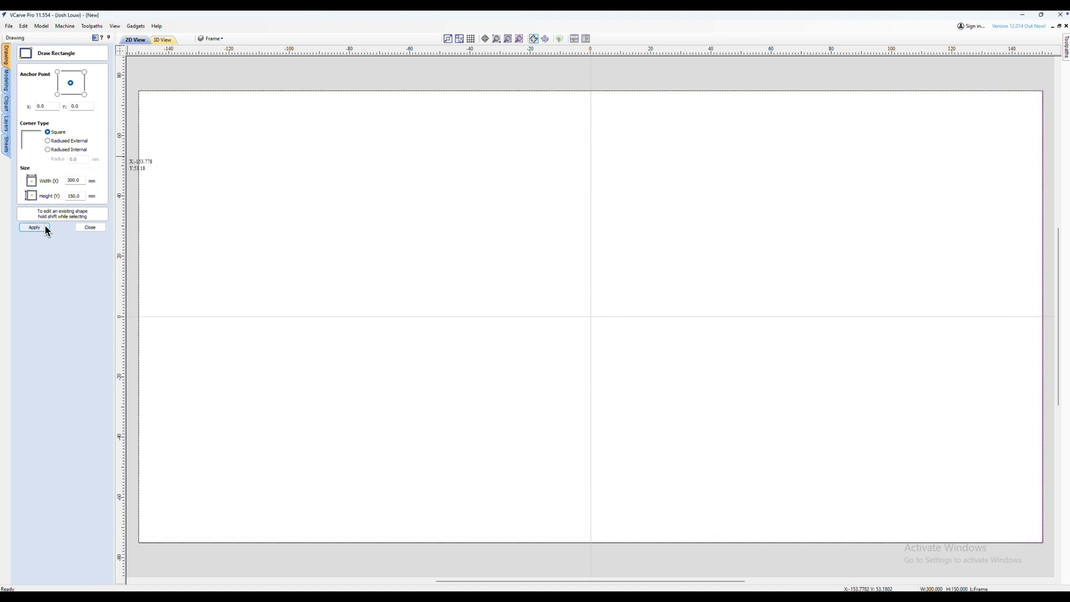
left_click(92, 229)
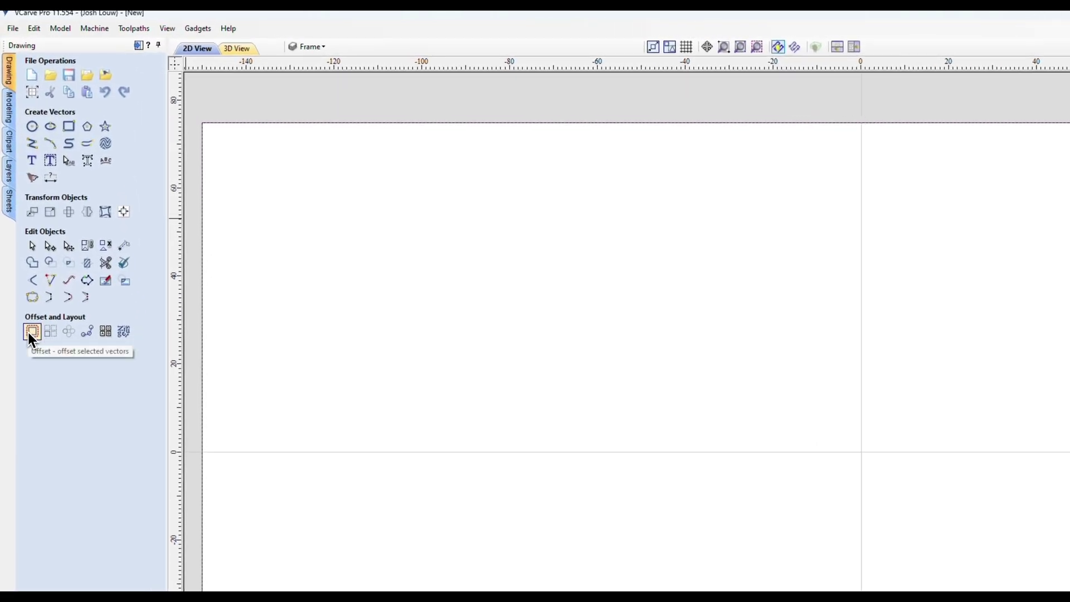
- Offset the frame rectangle 10 mm inwards, deleting the original, and deselect it
left_click(29, 334)
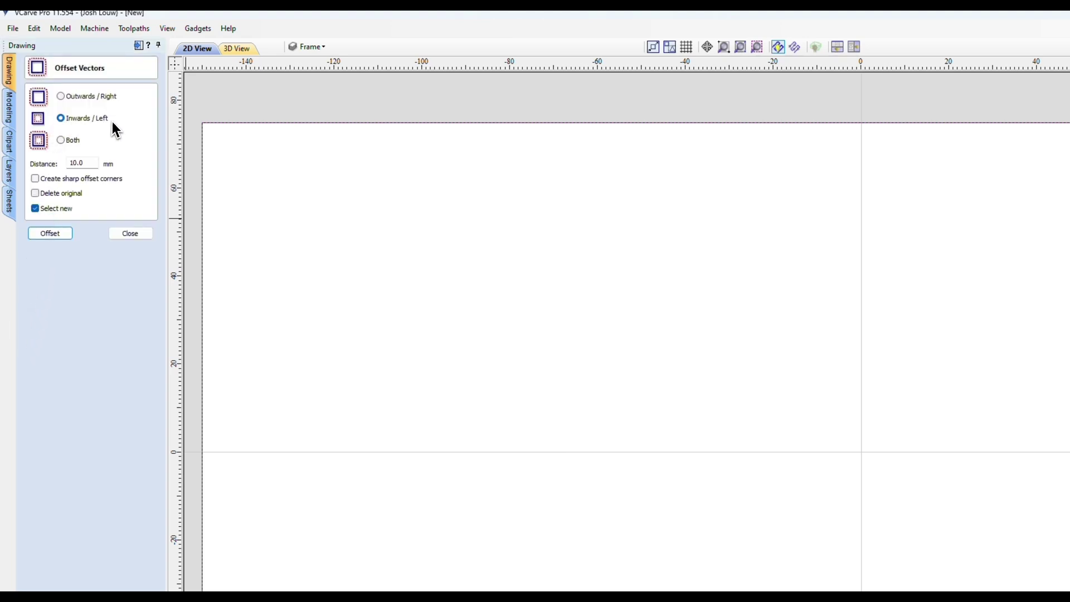
left_click_drag(95, 164, 62, 165)
left_click(36, 193)
left_click(59, 234)
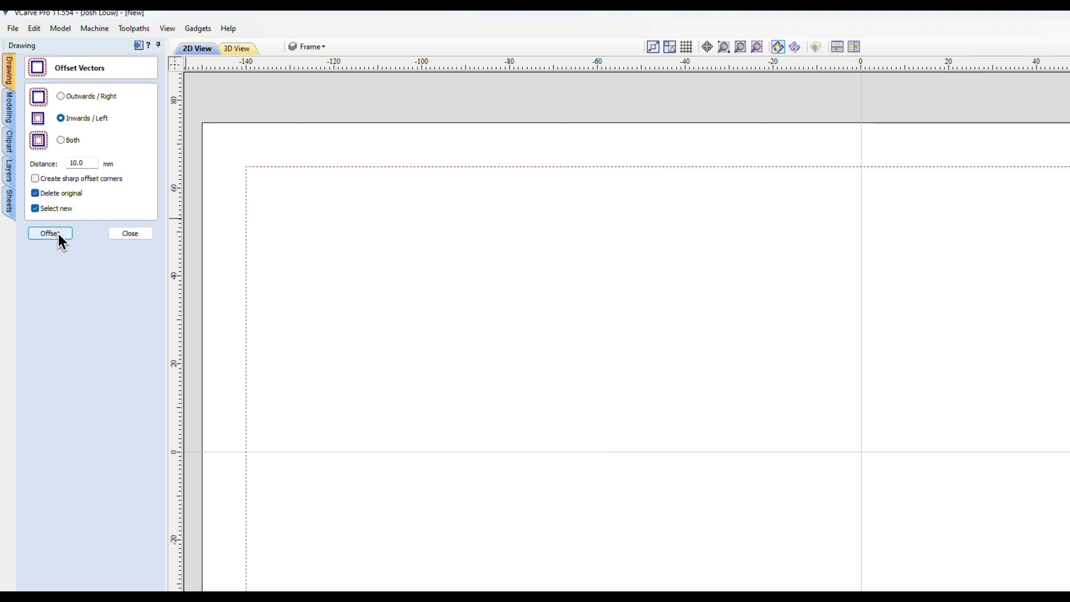
left_click(141, 234)
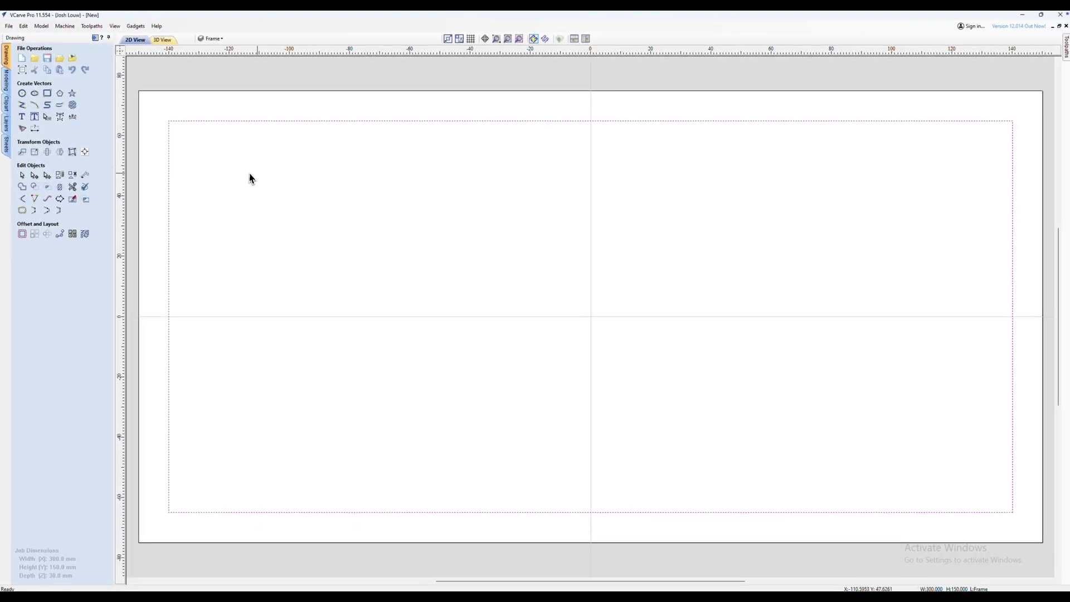
left_click(250, 179)
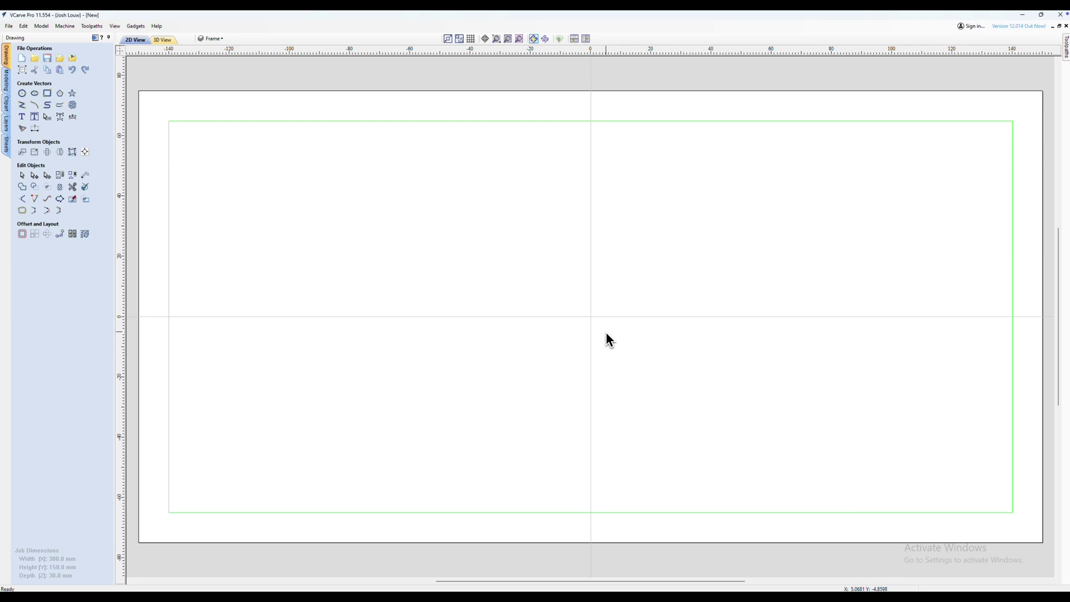
- On the Text - Bottom layer, add TRUE text 220 × 70 mm with Stretch Kerning
left_click(221, 38)
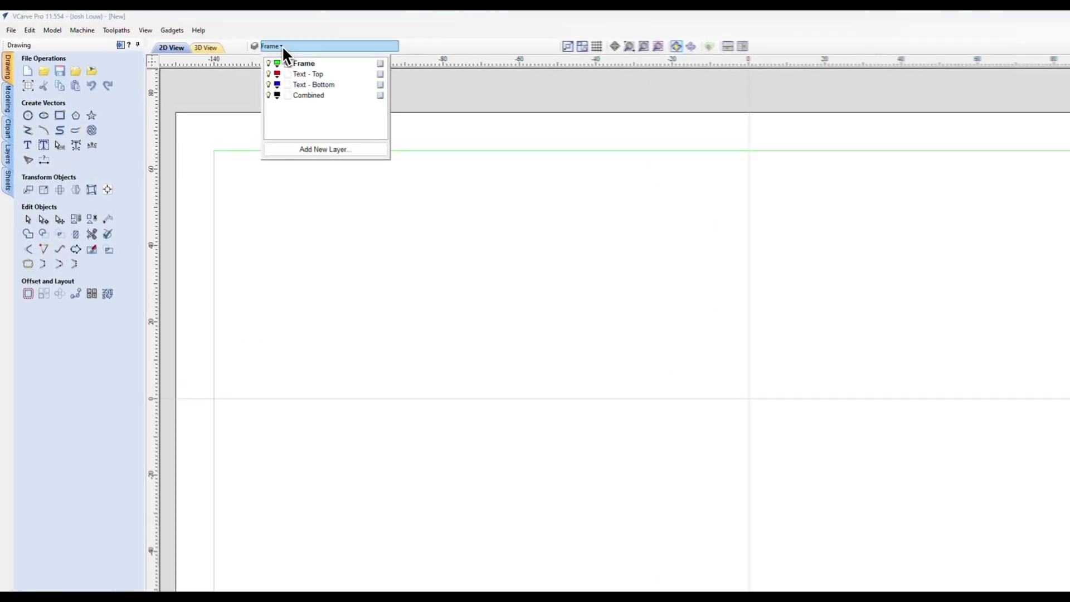
left_click(354, 86)
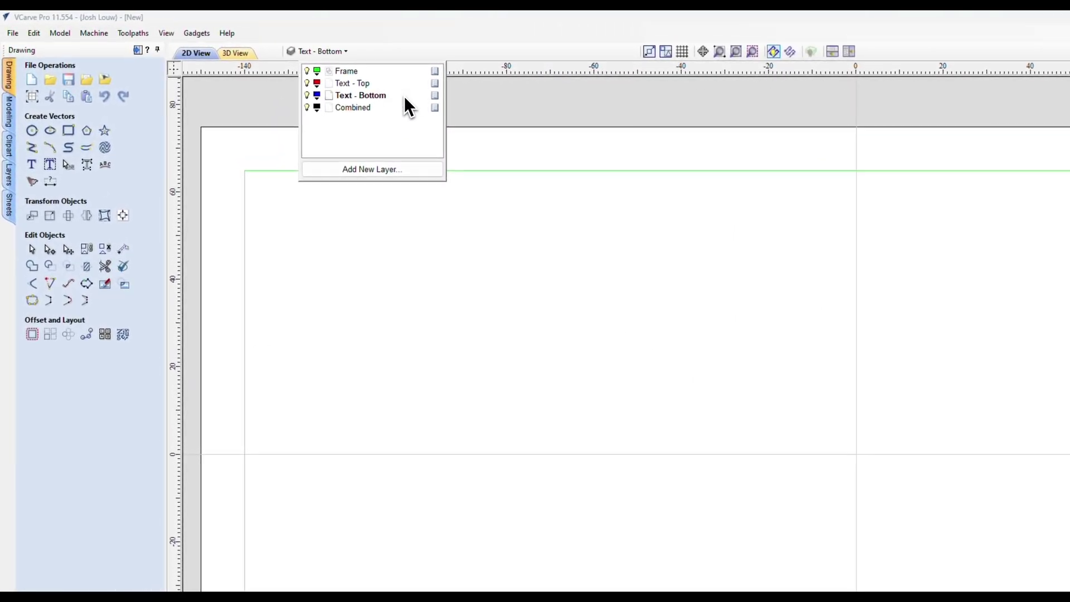
left_click(419, 242)
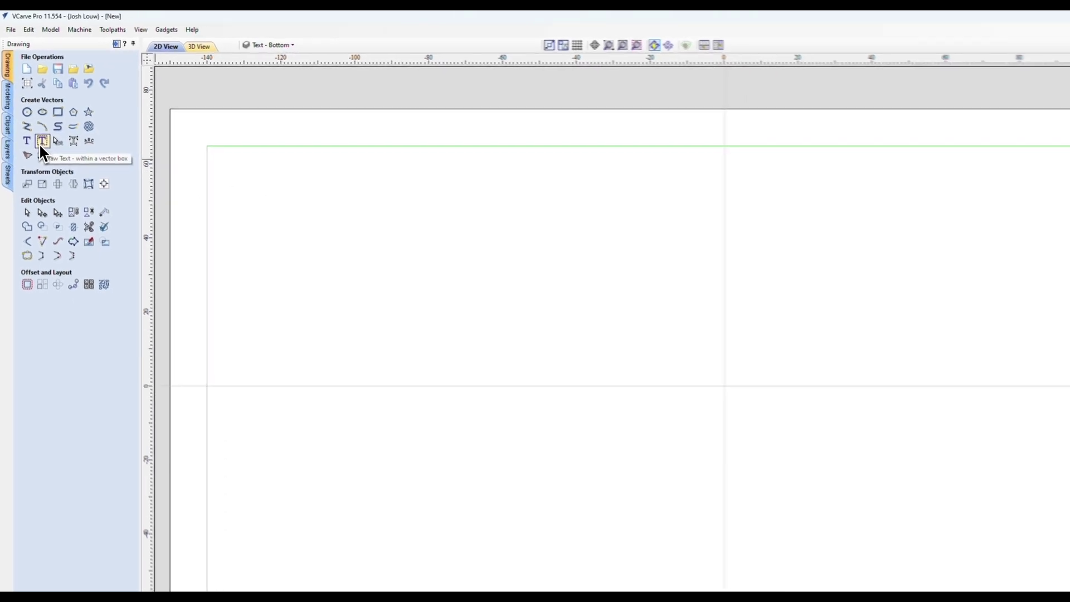
left_click(35, 122)
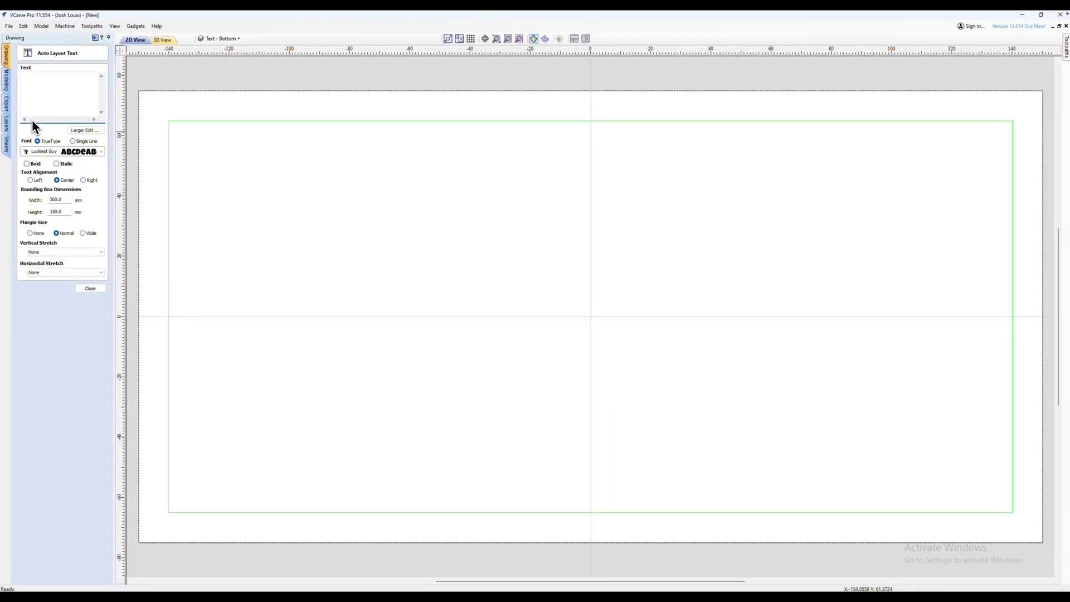
type("TRUE")
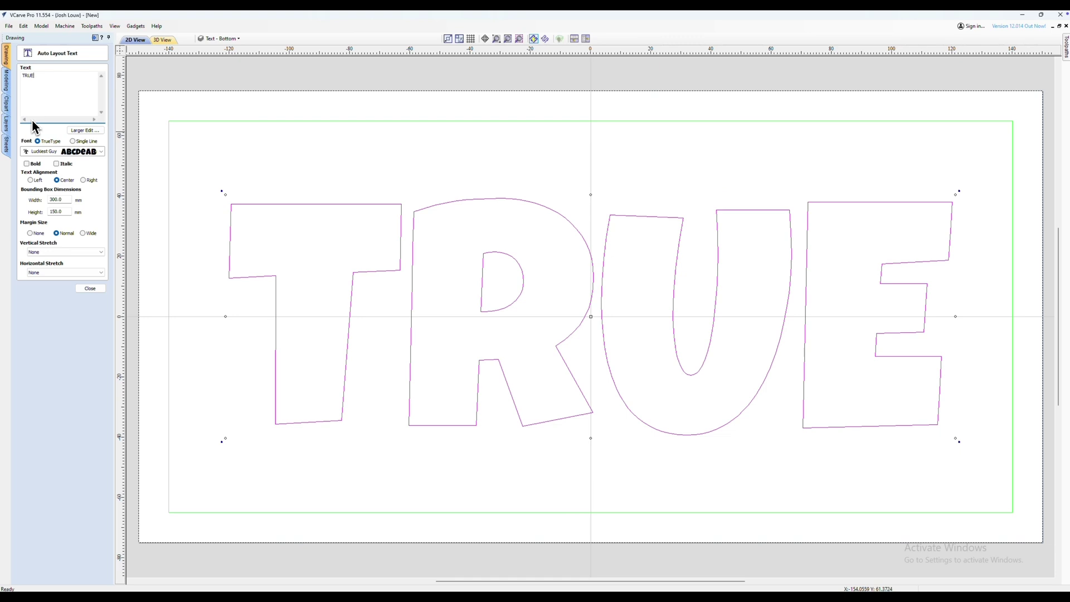
double_click(52, 212)
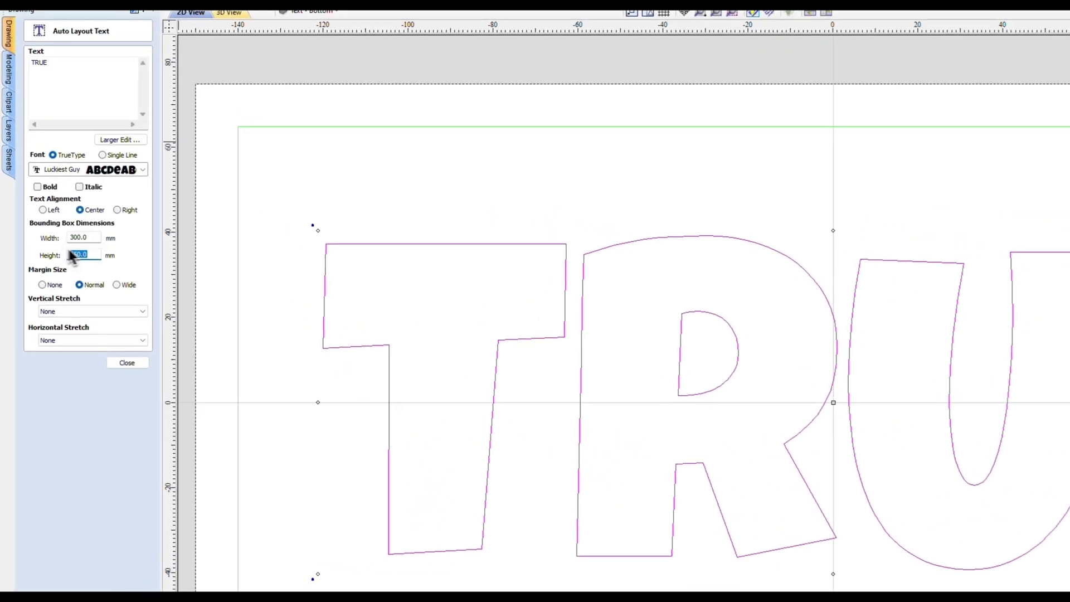
type("70")
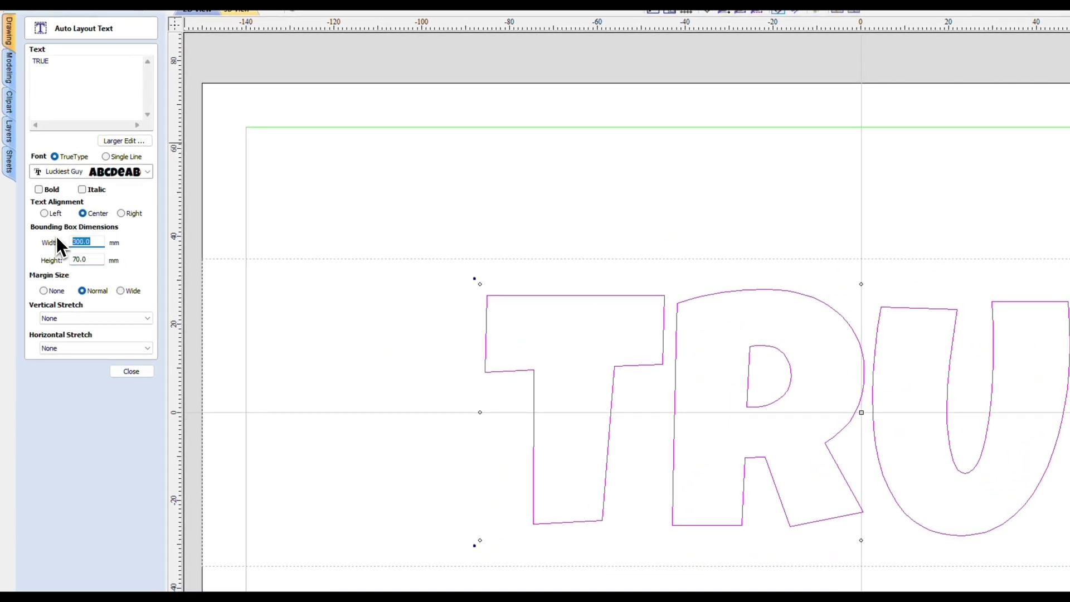
type("220")
left_click(89, 347)
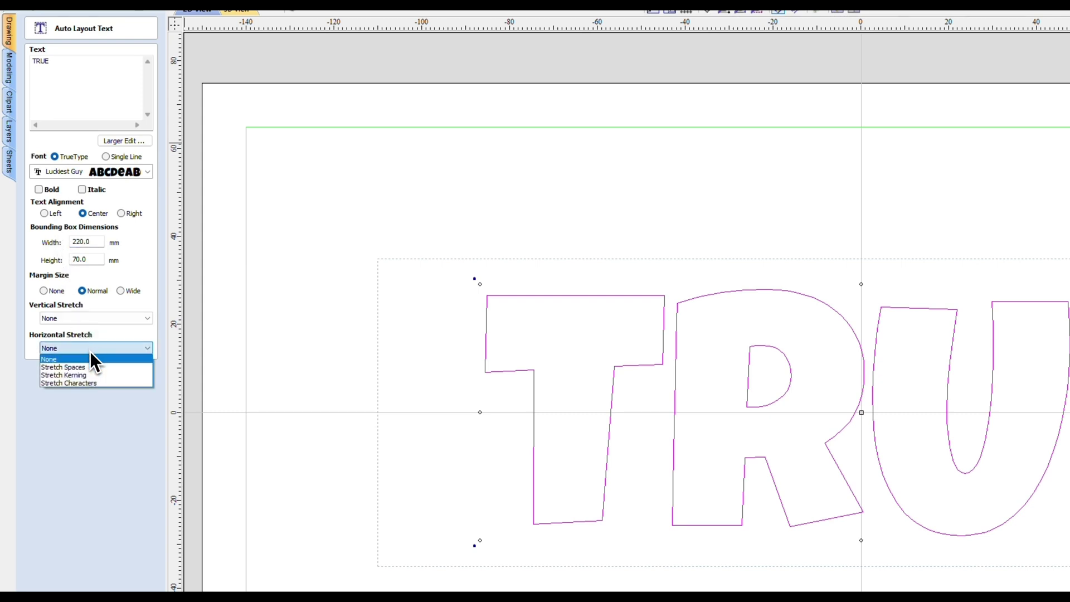
left_click(92, 374)
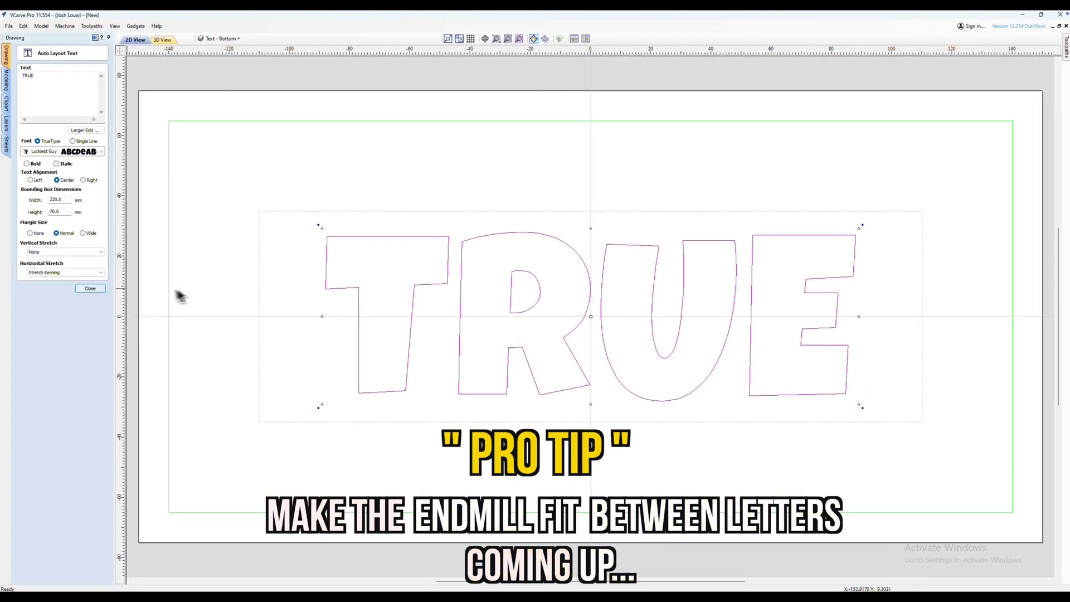
left_click(94, 289)
- Move the TRUE text up into the sign's upper half
key("ctrl+a")
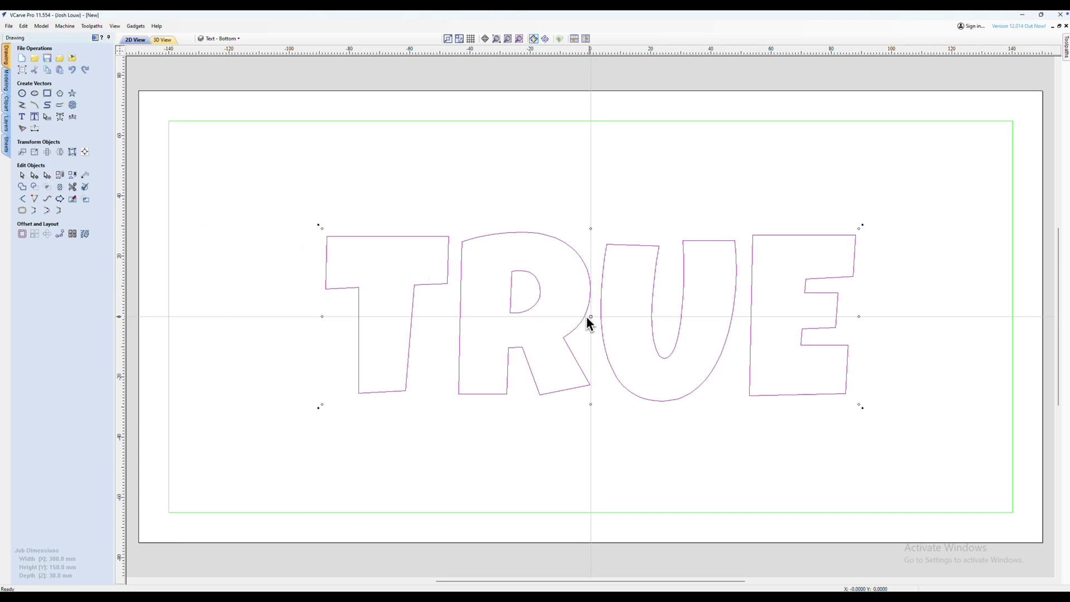
left_click_drag(589, 318, 590, 236)
left_click(597, 347)
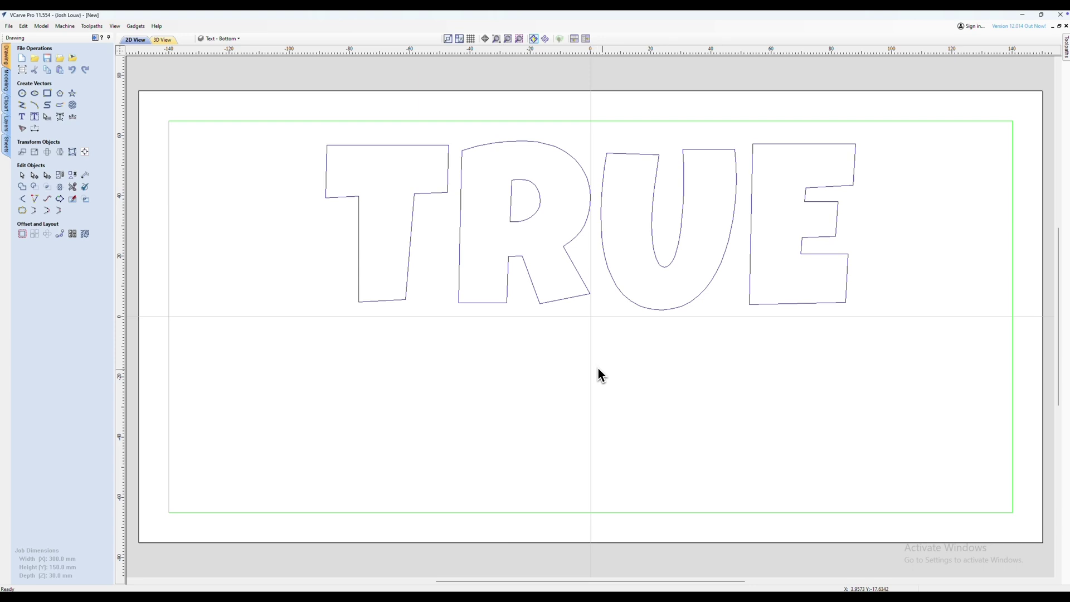
- Add FALSE text 260 mm wide and 70 mm tall with Stretch Kerning
left_click(36, 117)
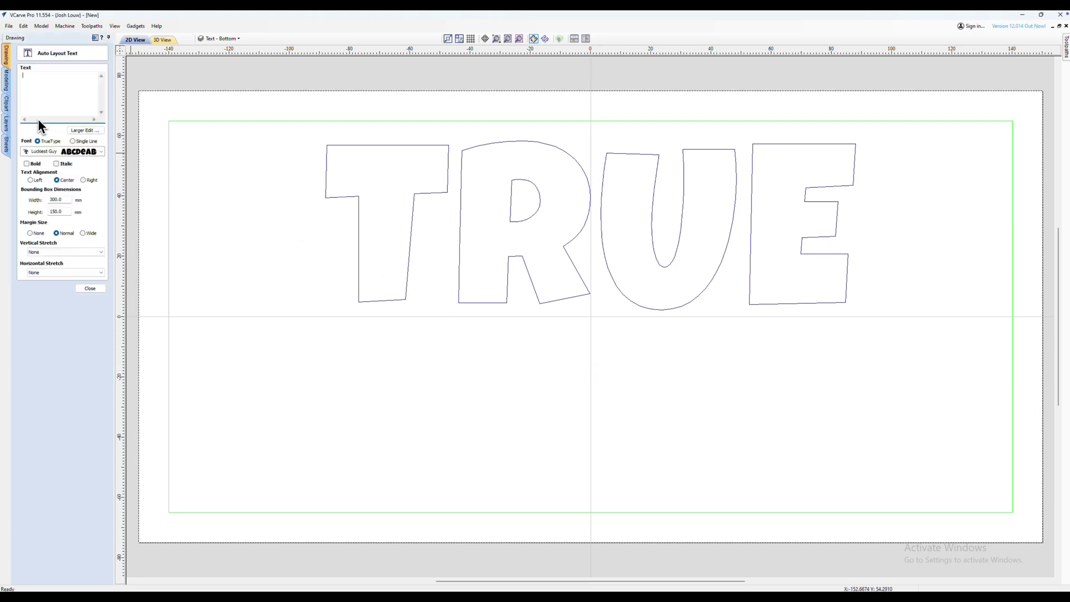
type("FALSE")
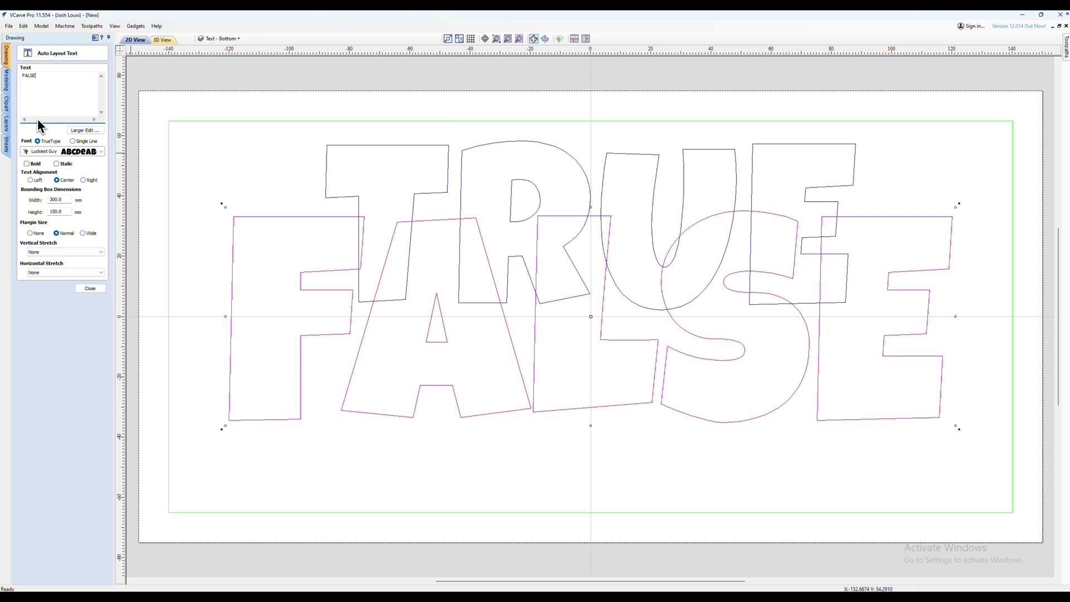
left_click_drag(69, 200, 49, 199)
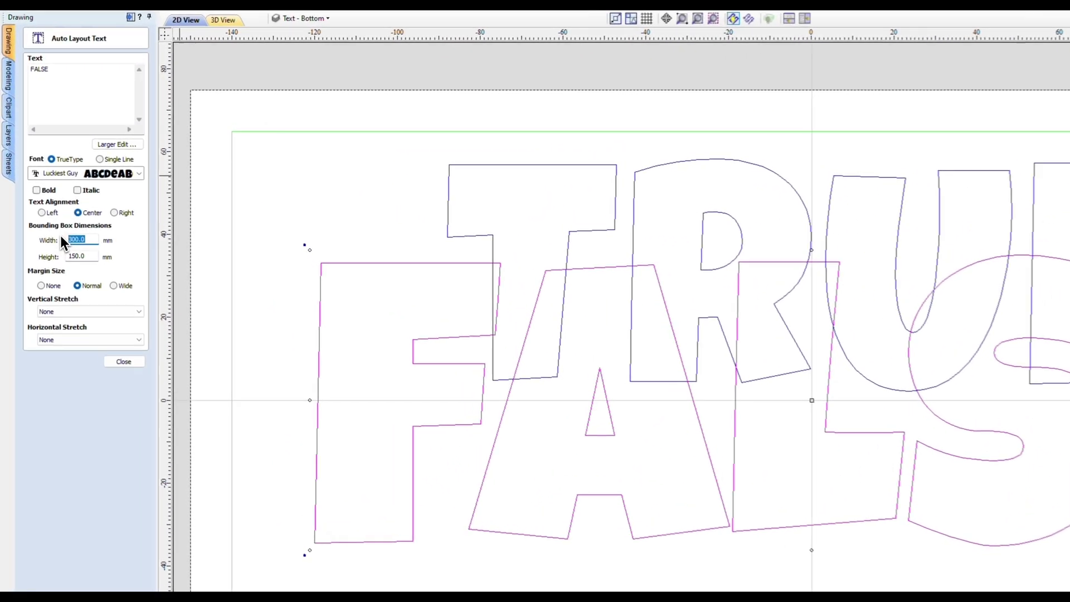
type("260")
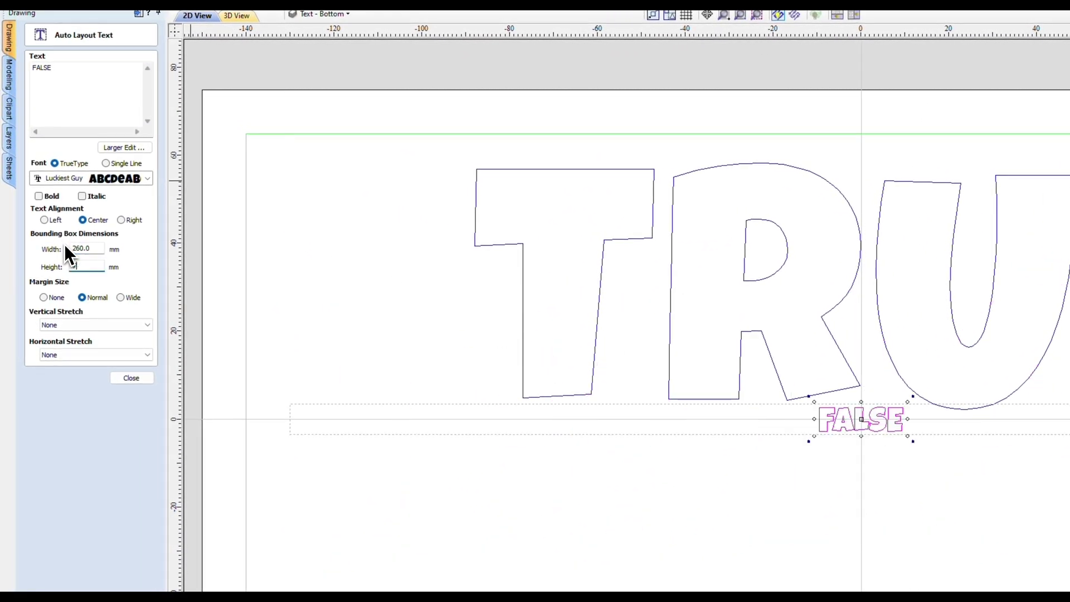
key("Return")
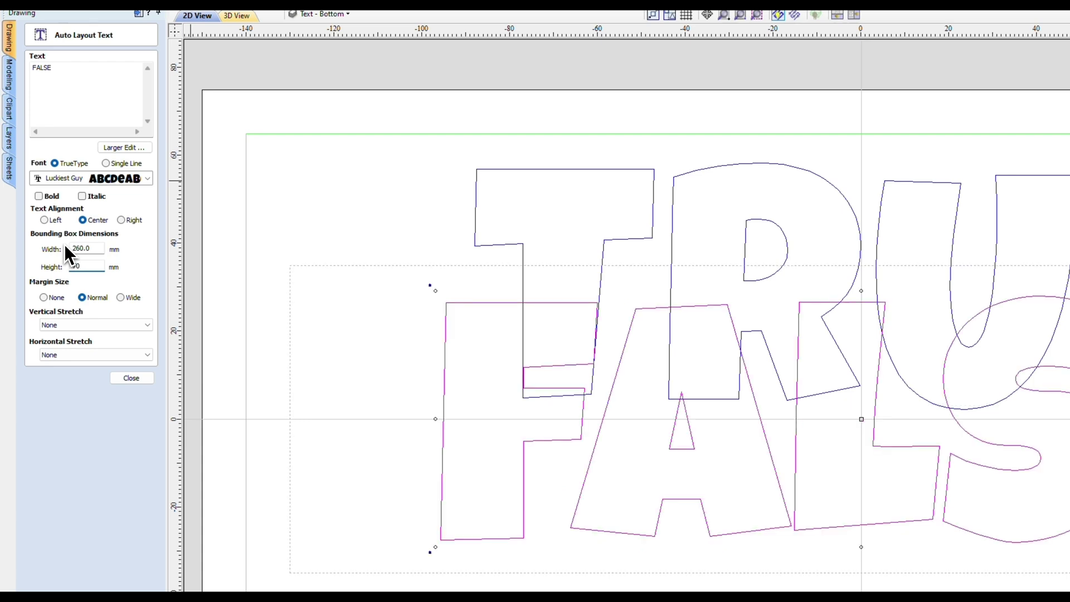
left_click(78, 354)
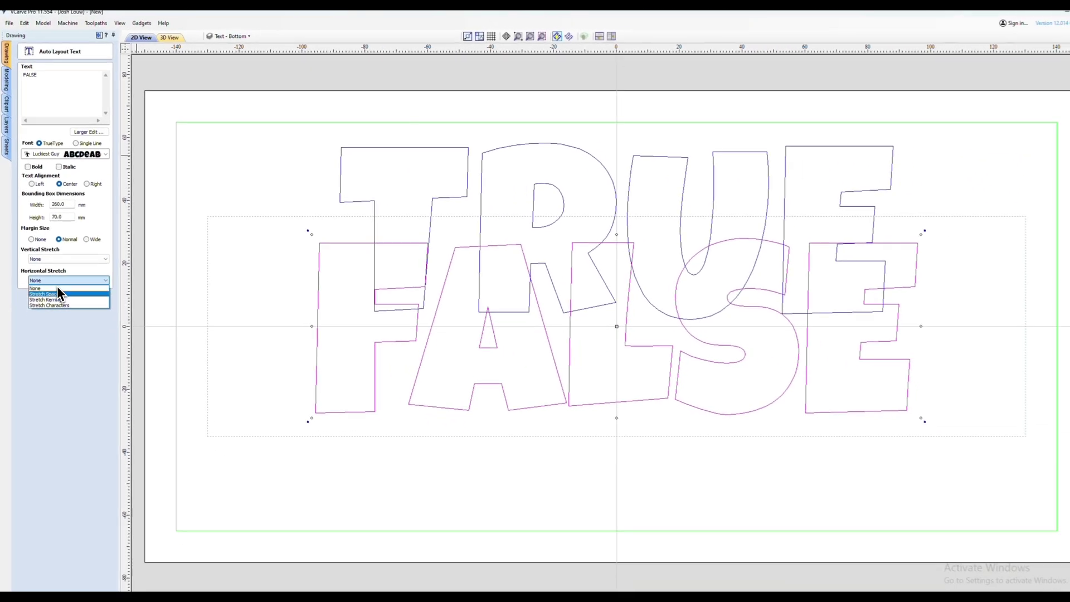
left_click(50, 299)
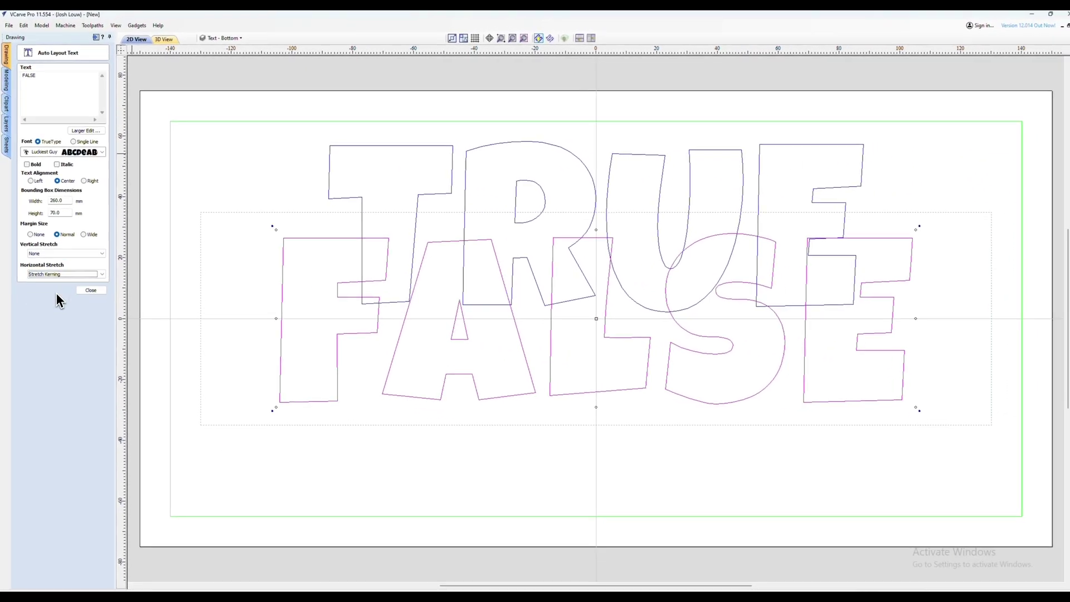
left_click(90, 289)
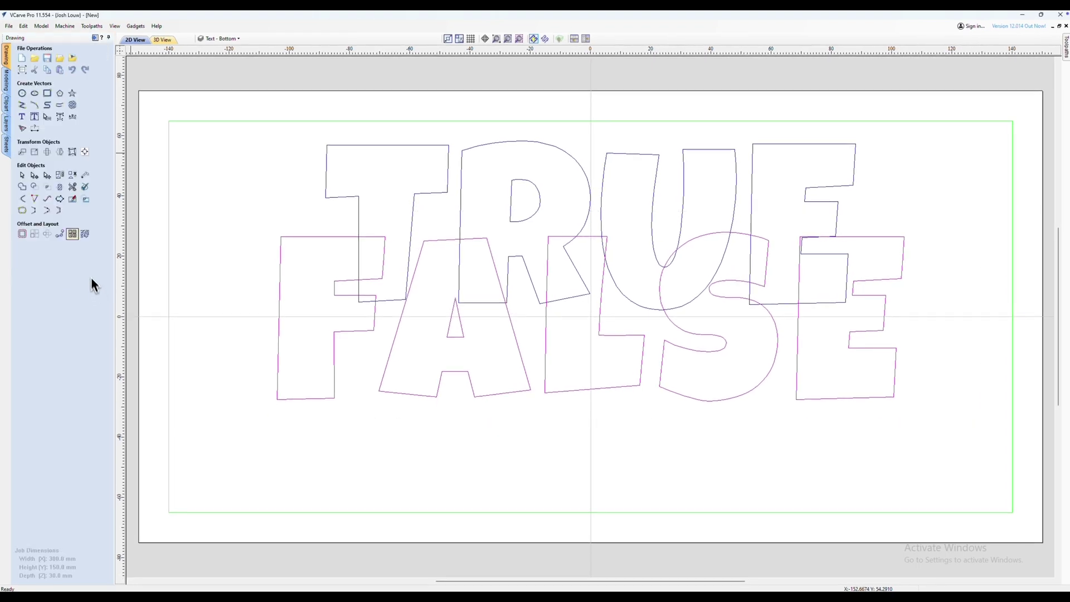
- Move FALSE into the lower half, then nudge both words slightly upward
left_click(47, 176)
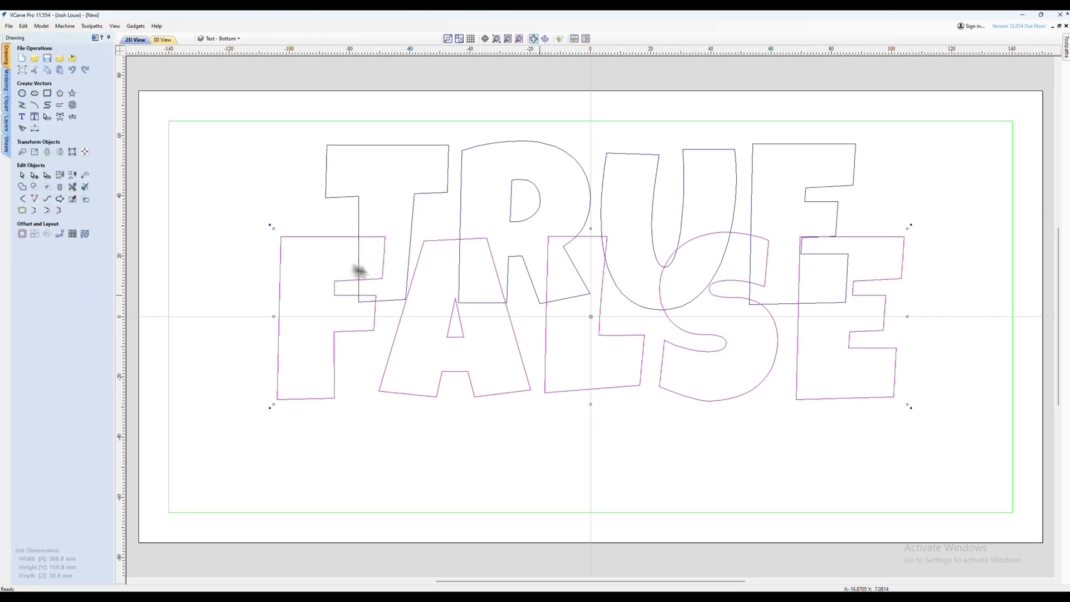
left_click_drag(589, 316, 595, 419)
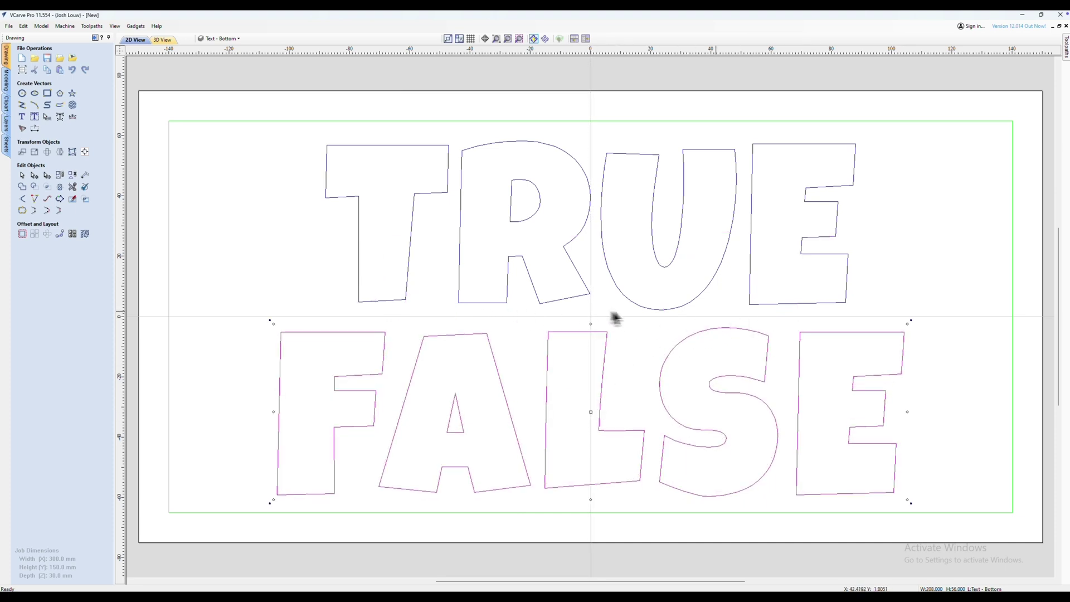
left_click_drag(957, 488, 243, 164)
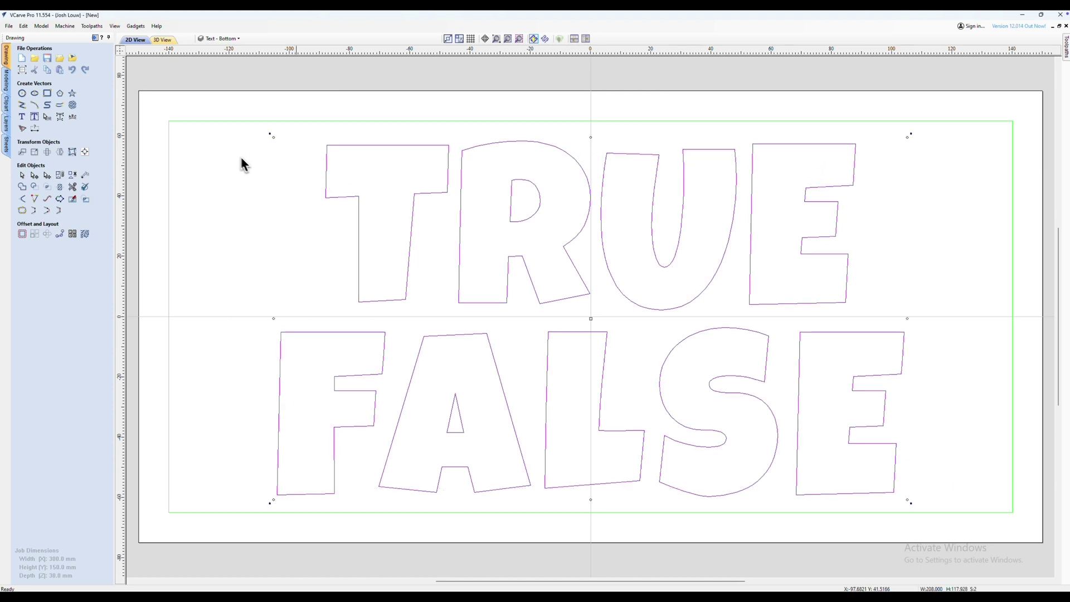
mouse_move(576, 322)
left_mouse_down()
mouse_move(592, 317)
mouse_move(563, 313)
left_mouse_up()
left_click(248, 228)
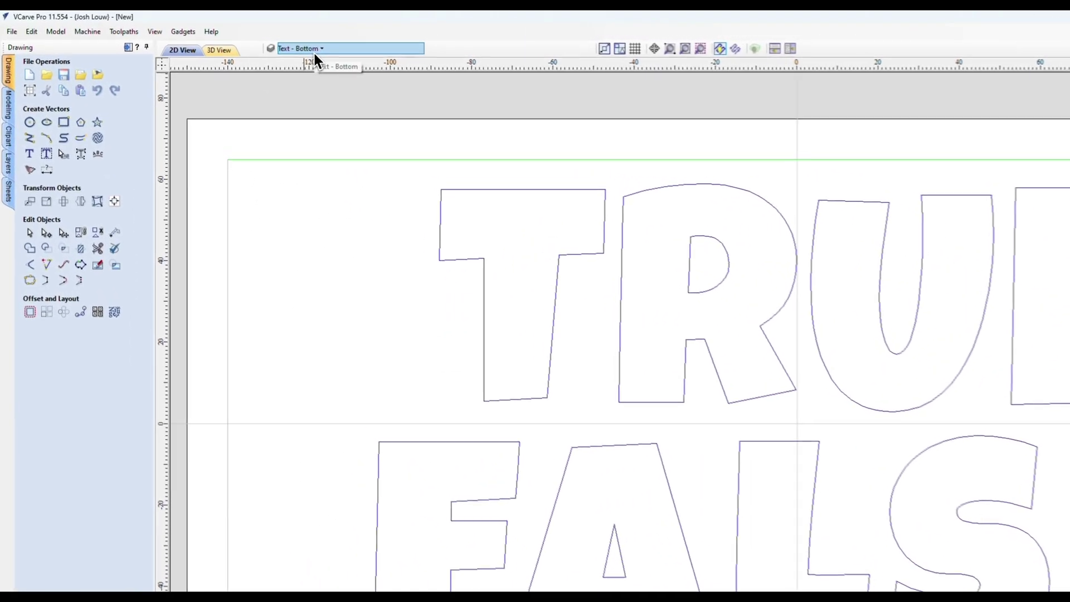
- On the Text - Top layer, add OR text 122 × 70 mm with Stretch Kerning
left_click(315, 53)
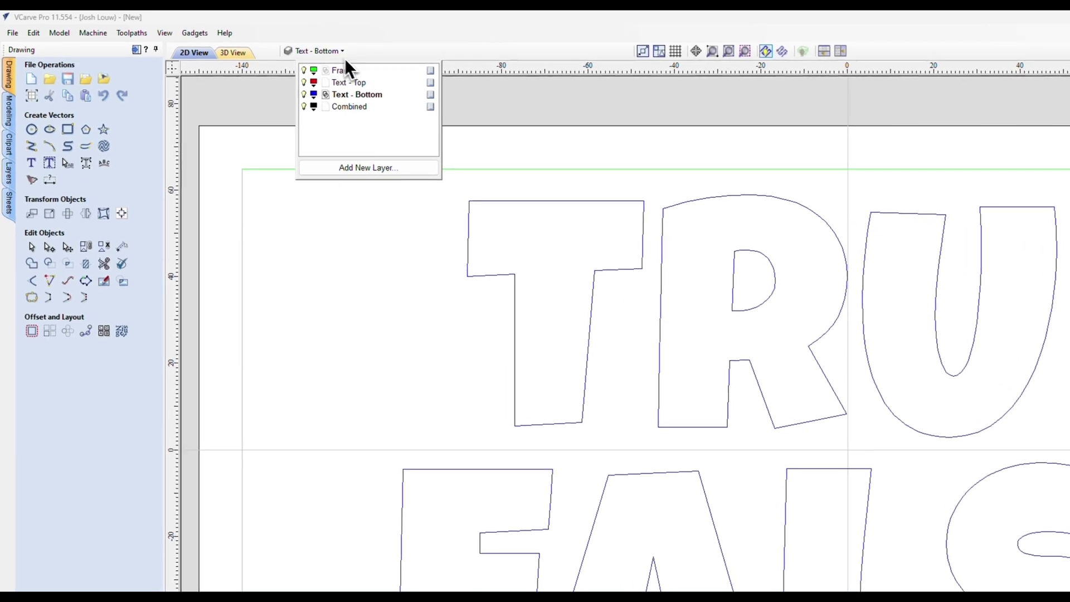
left_click(402, 83)
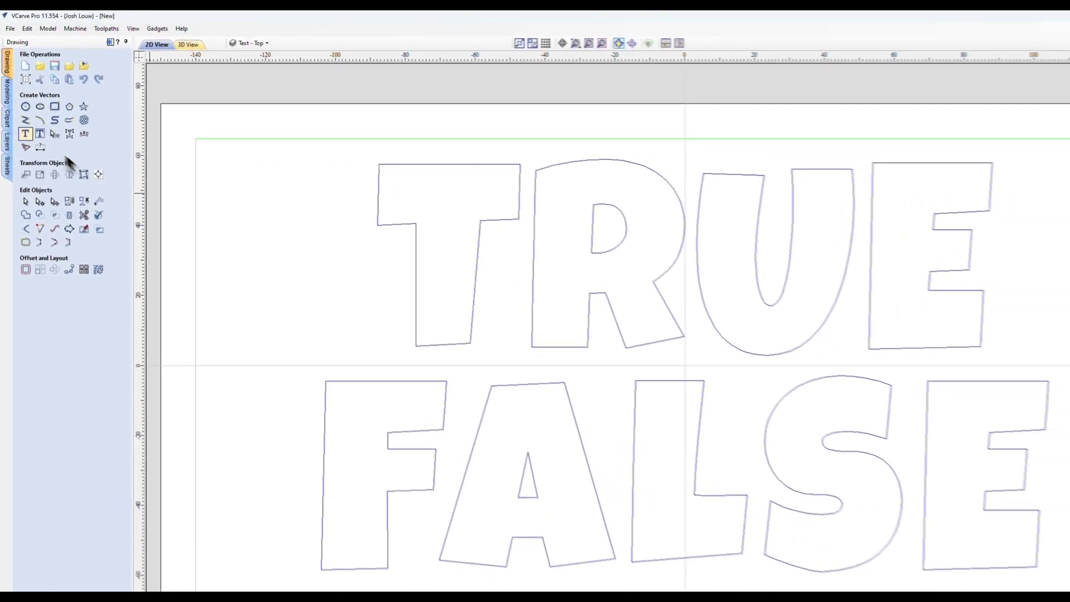
left_click(35, 120)
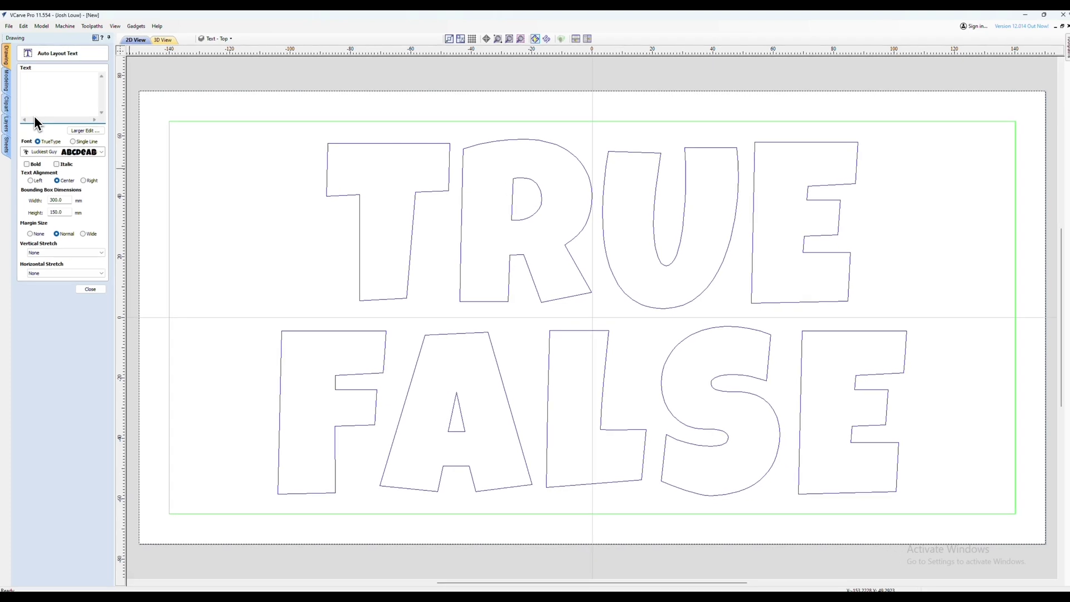
type("OR")
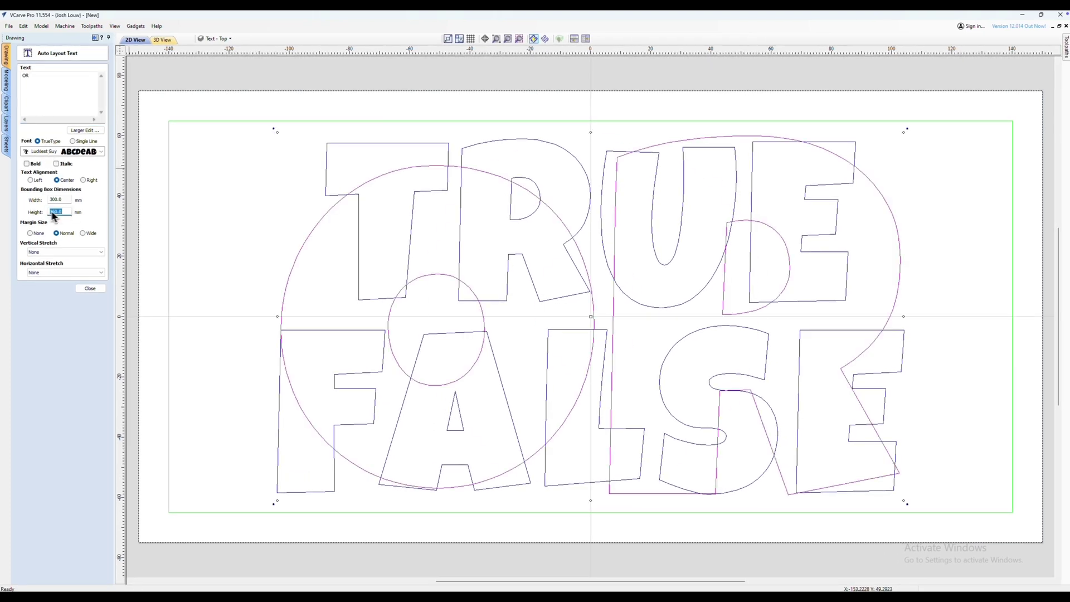
type("70")
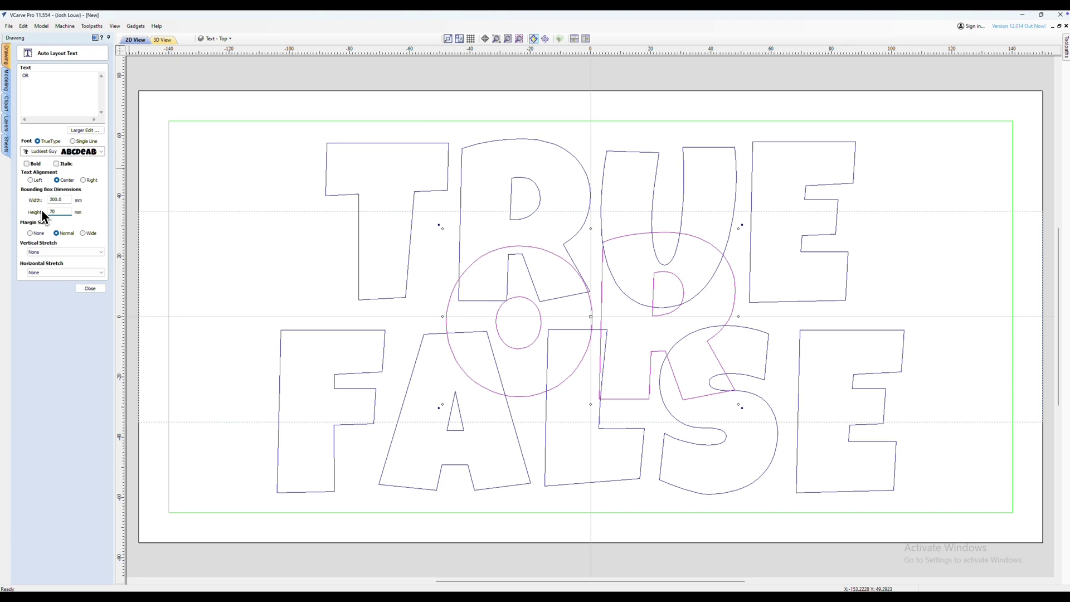
left_click(52, 200)
type("122")
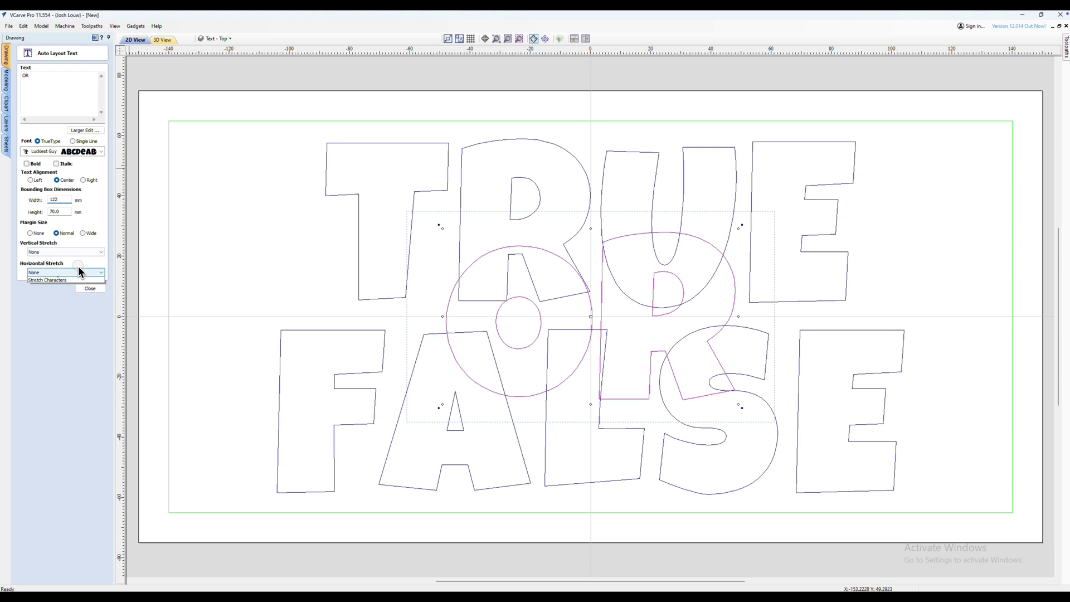
left_click(78, 289)
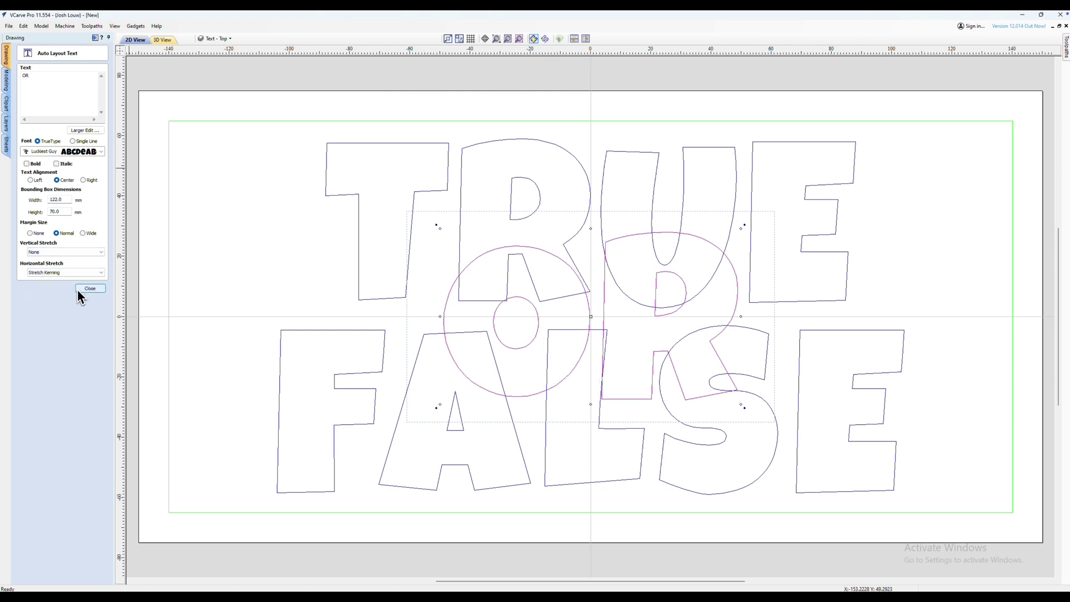
left_click(86, 290)
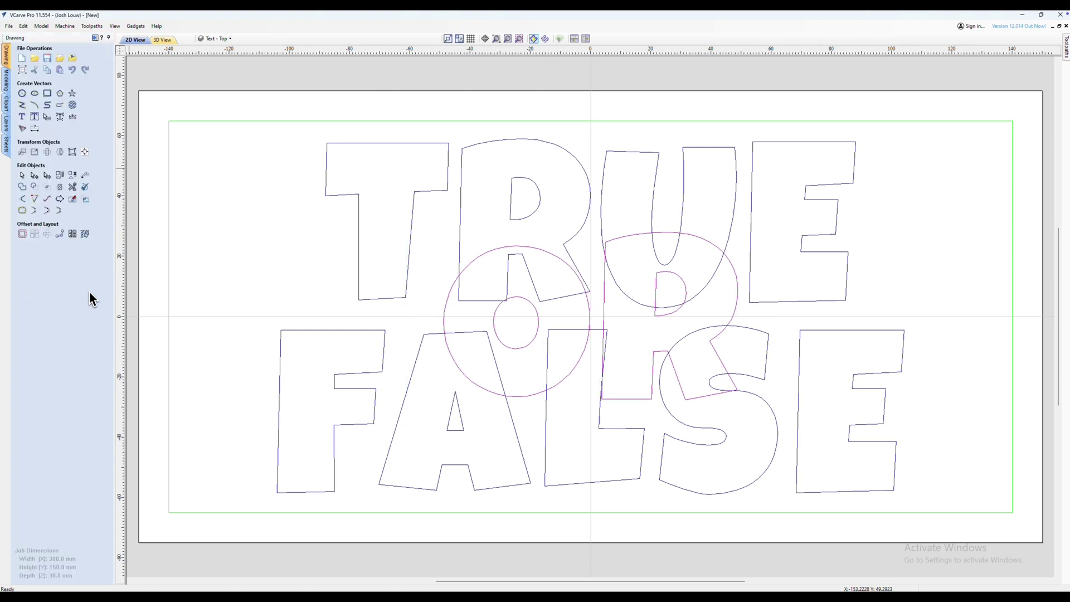
- Nudge the OR text slightly to centre it between TRUE and FALSE
left_click(48, 175)
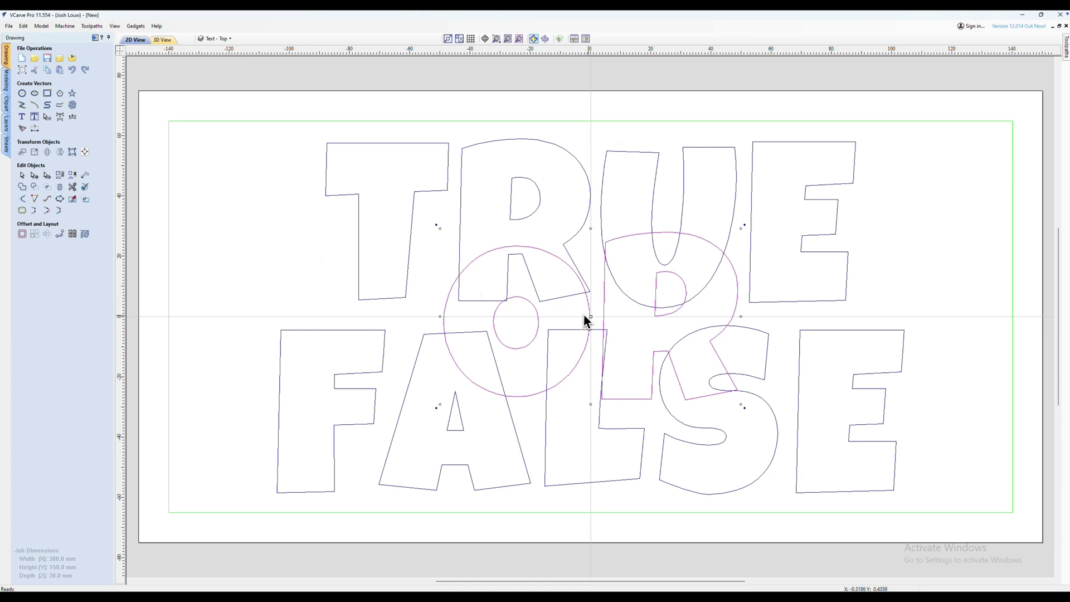
mouse_move(591, 322)
left_mouse_down()
mouse_move(574, 271)
mouse_move(437, 282)
mouse_move(453, 306)
mouse_move(602, 361)
mouse_move(593, 321)
left_mouse_up()
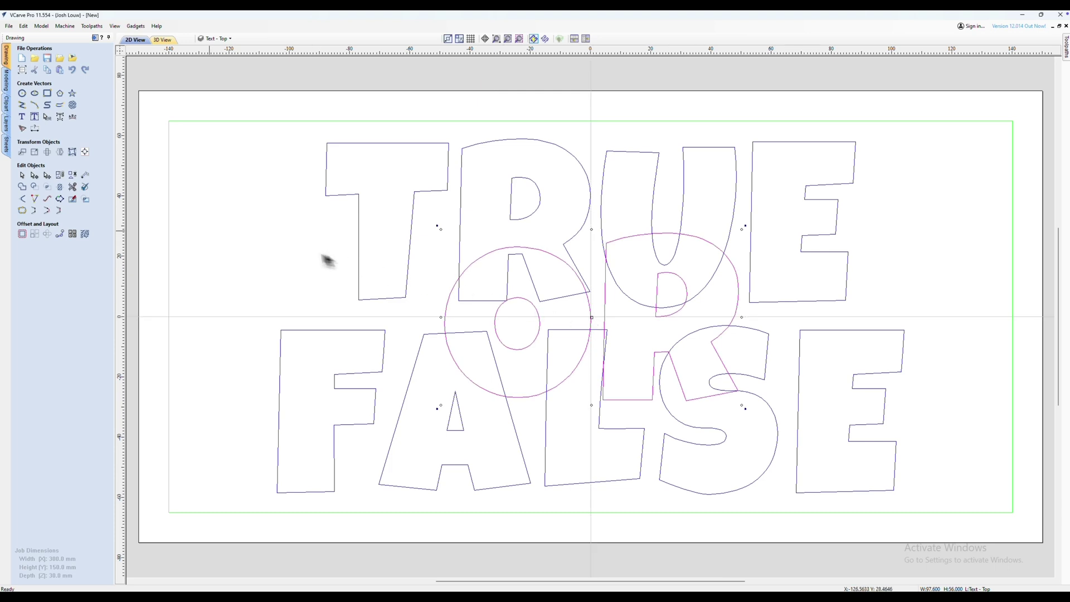
left_click(223, 240)
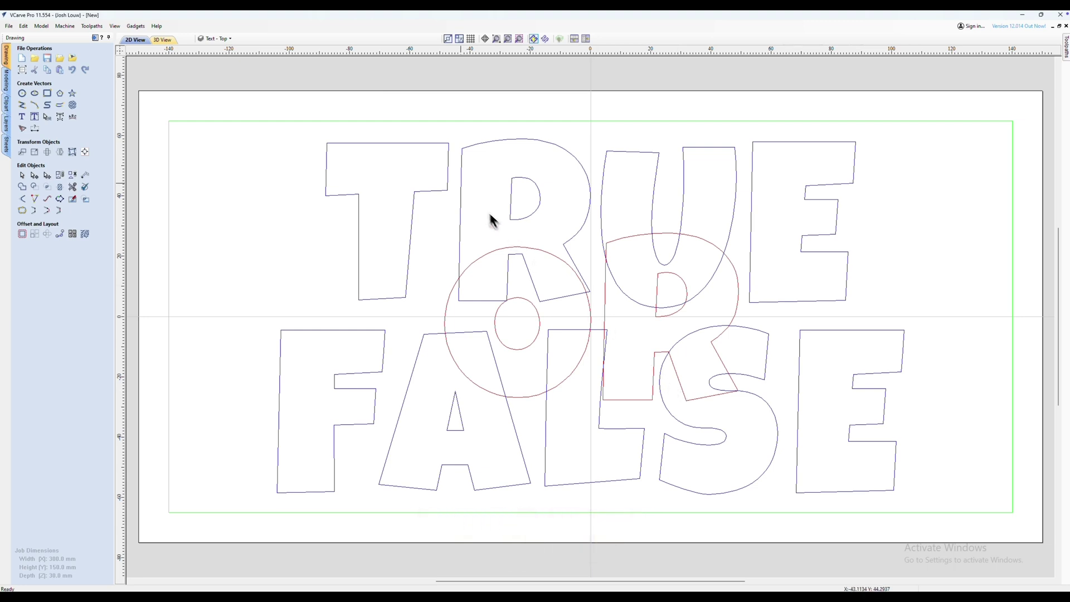
- Measure the gap between T and R as 4.522 mm, enough for a 1/8" end mill
scroll(464, 193, "up", 5)
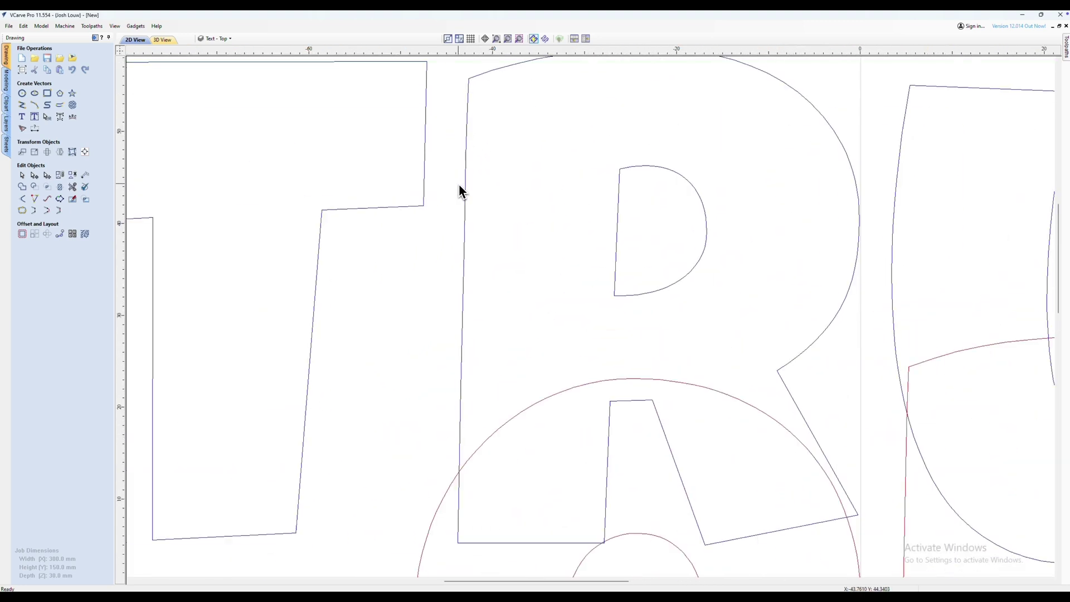
left_click(85, 175)
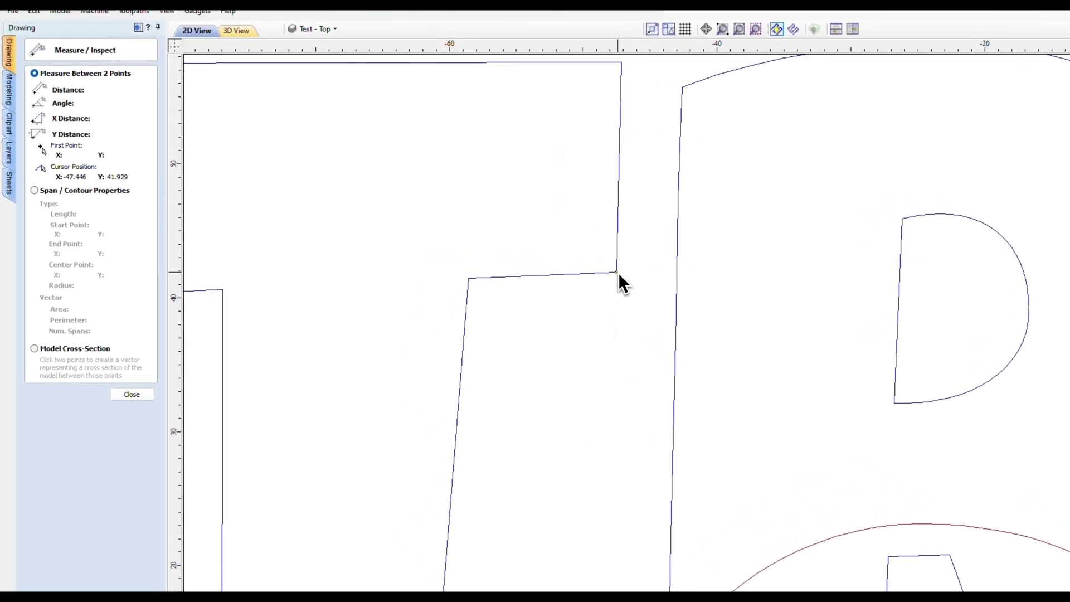
left_click(617, 273)
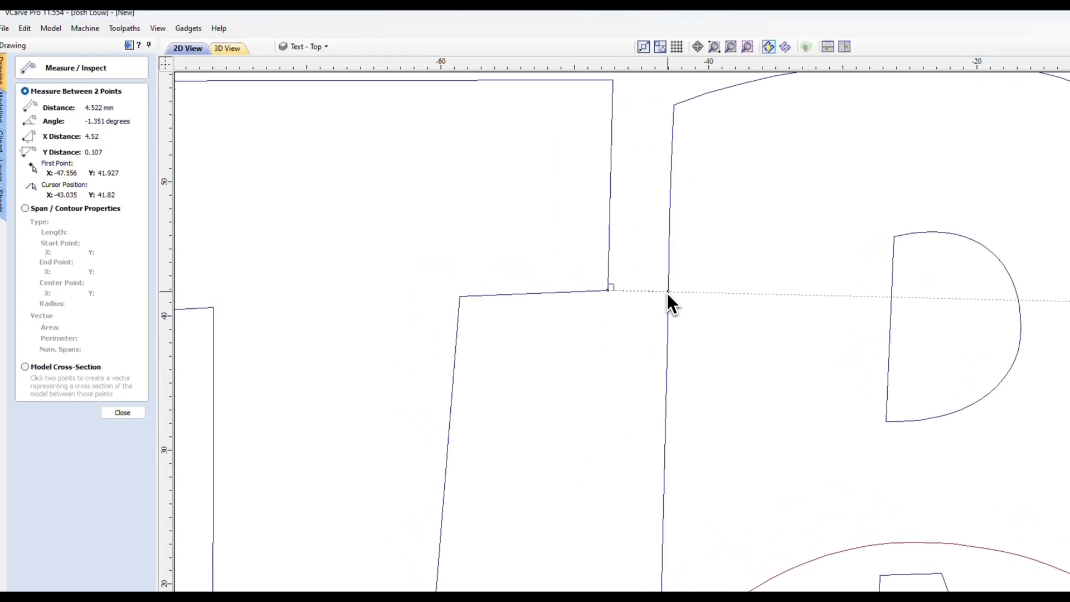
left_click(668, 292)
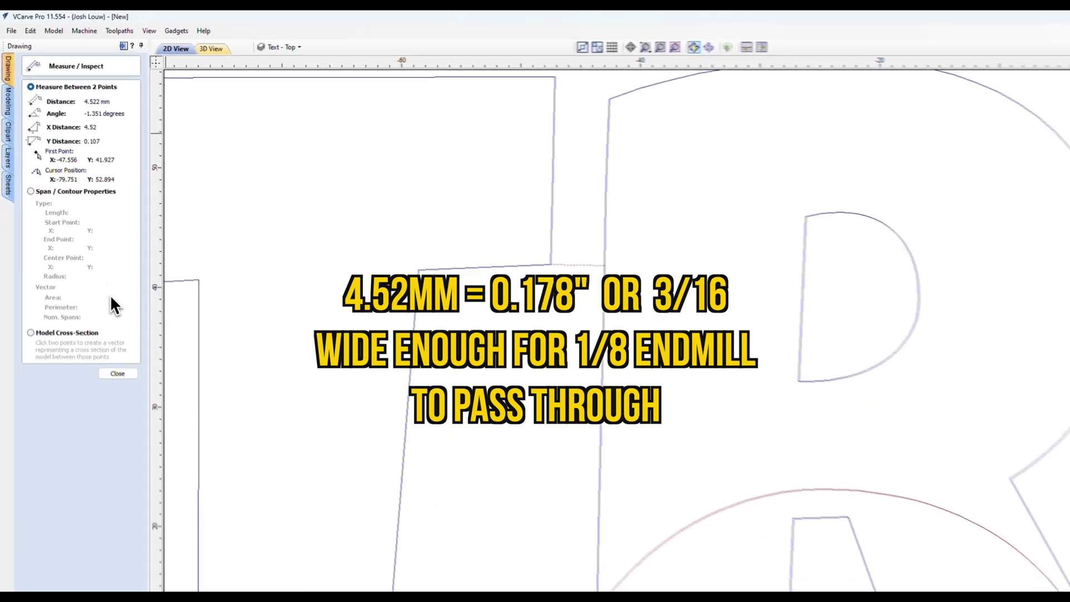
left_click(118, 373)
scroll(463, 407, "down", 5)
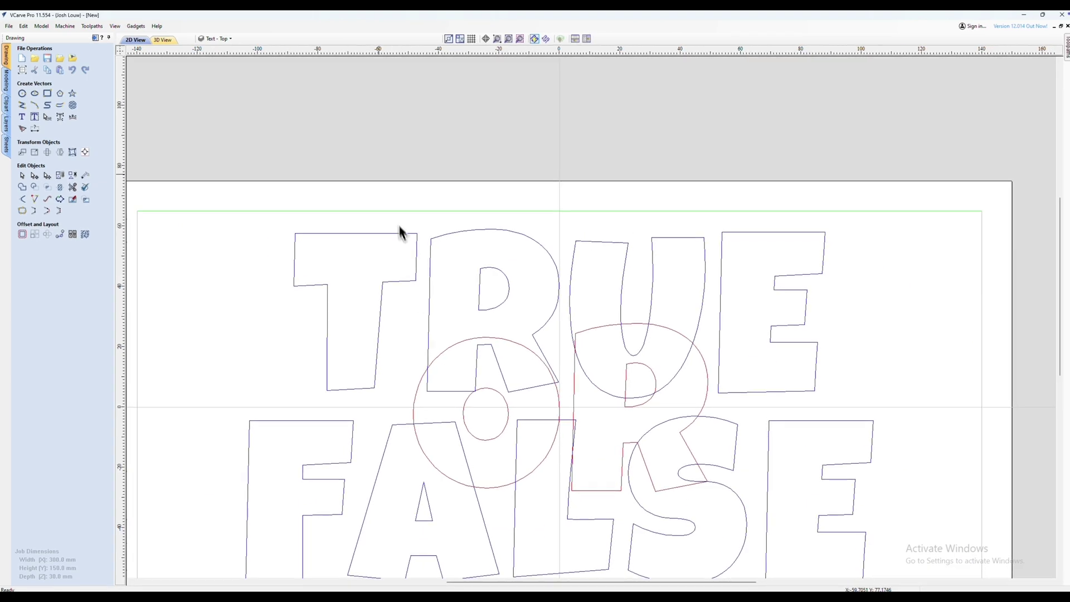
- Copy all the TRUE, OR and FALSE letter outlines onto the Combined layer, then deselect them
scroll(413, 184, "down", 2)
left_click_drag(730, 429, 287, 214)
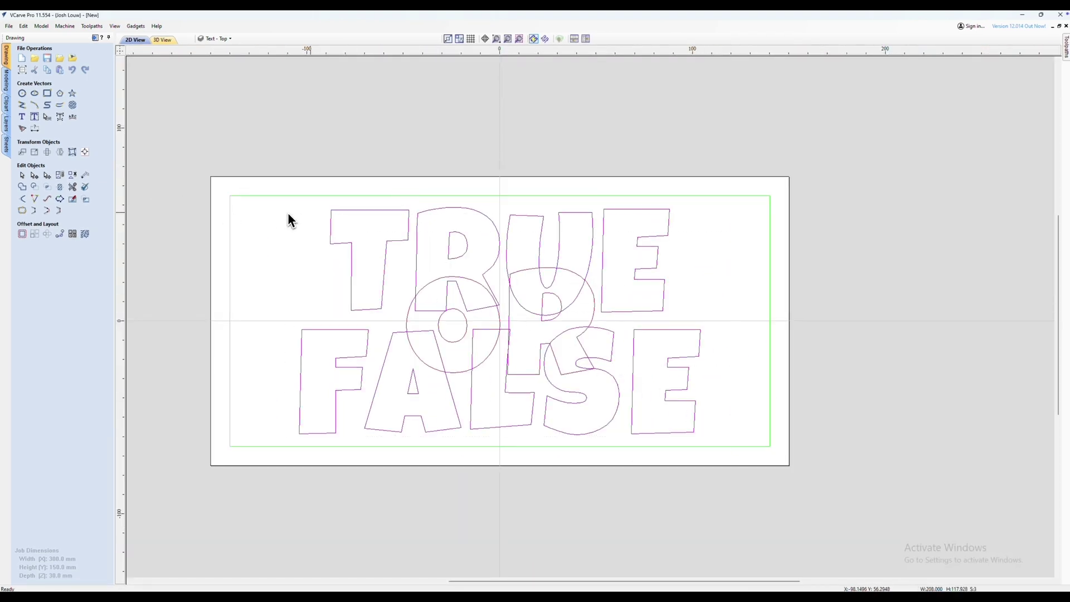
right_click(391, 213)
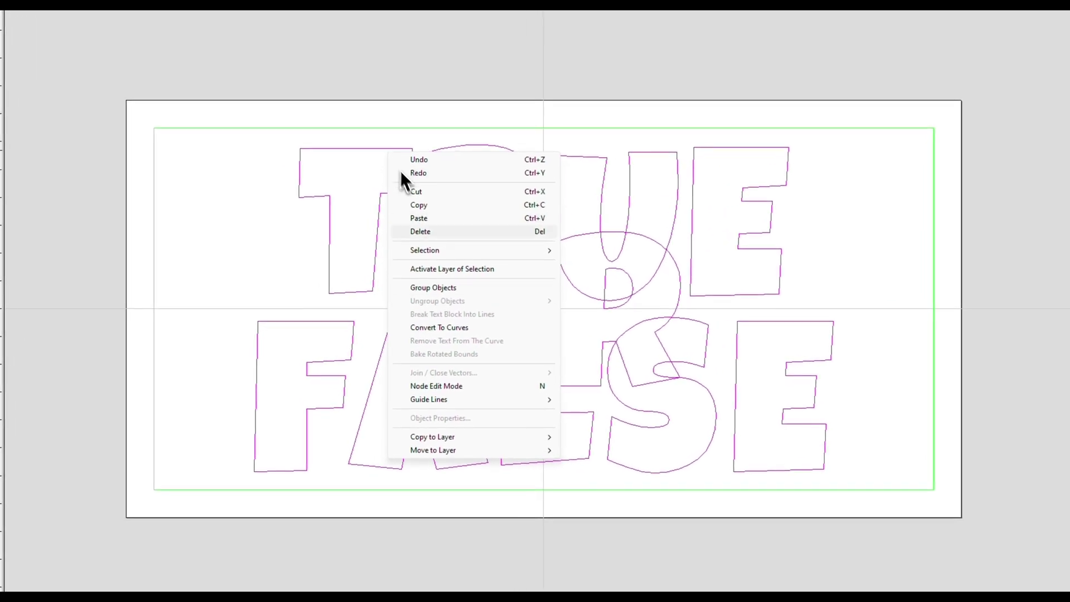
mouse_move(485, 435)
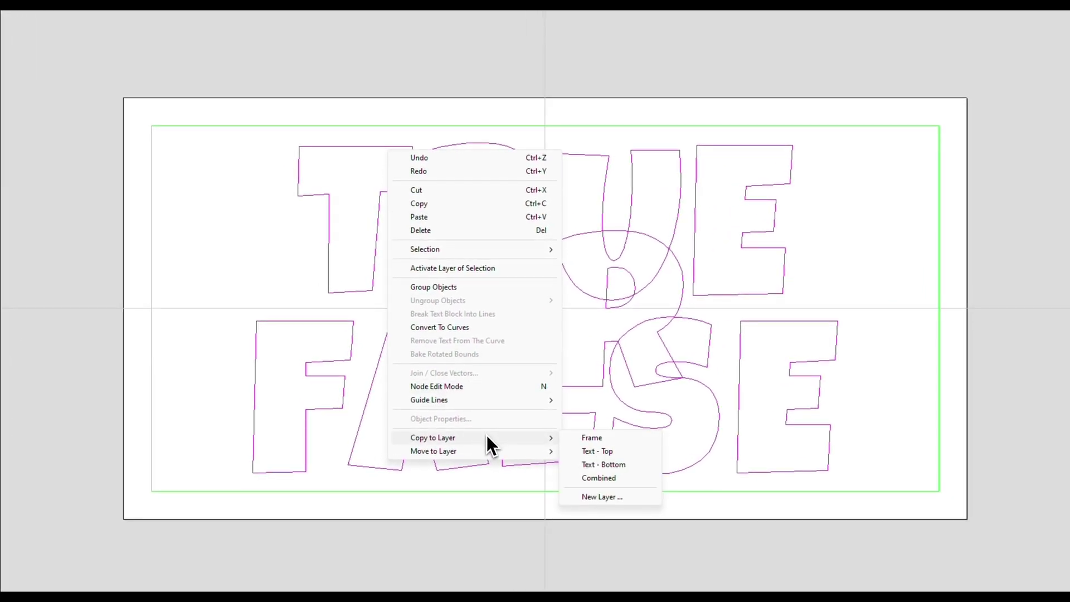
left_click(599, 479)
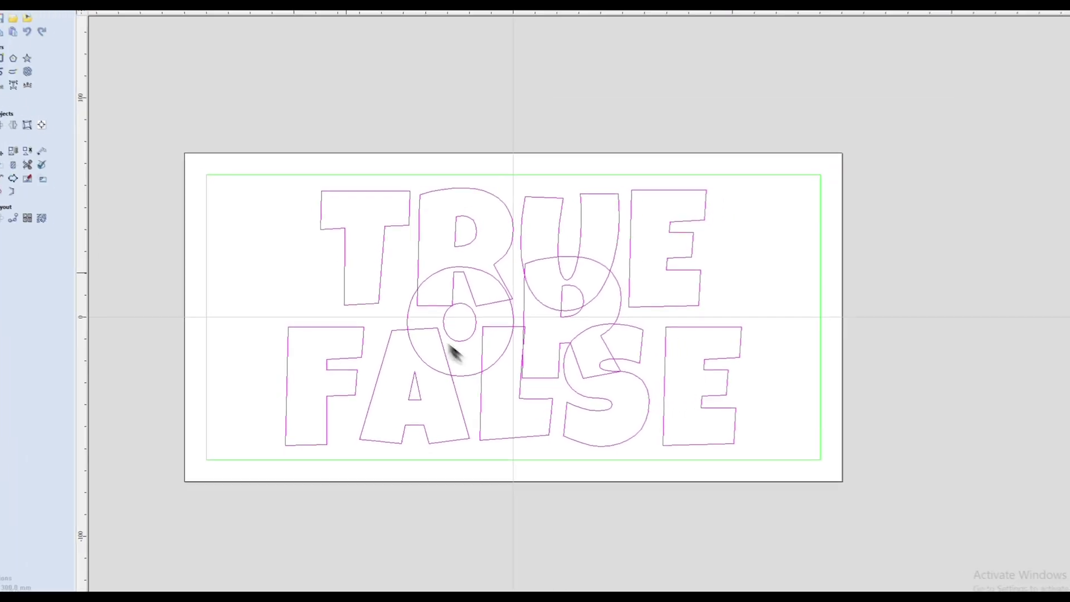
left_click(282, 273)
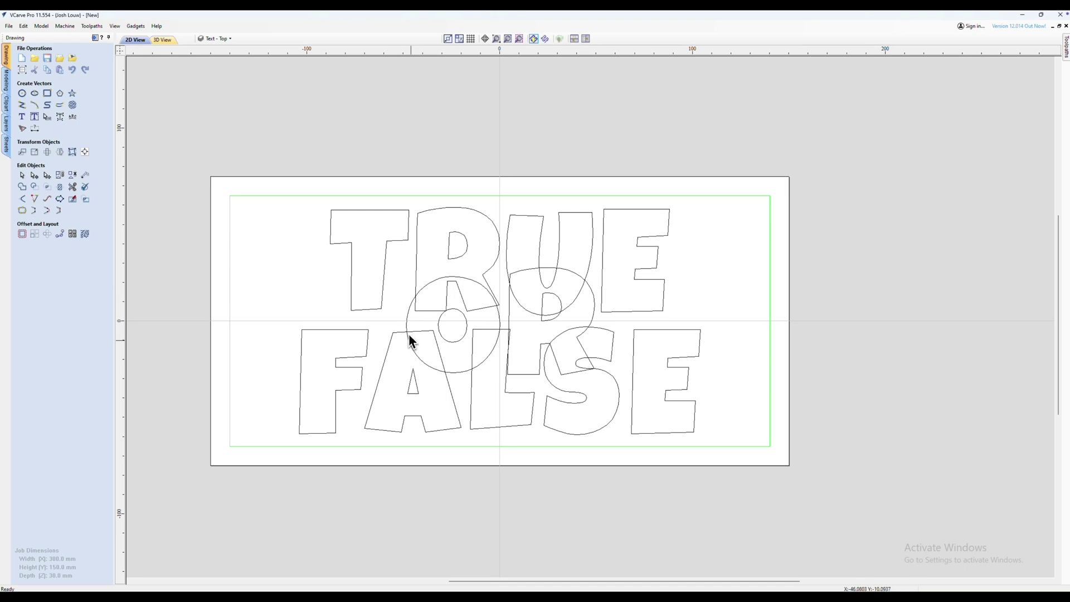
- On the Combined layer, weld the TRUE, OR and FALSE copies into one outline, replacing the originals
left_click(226, 39)
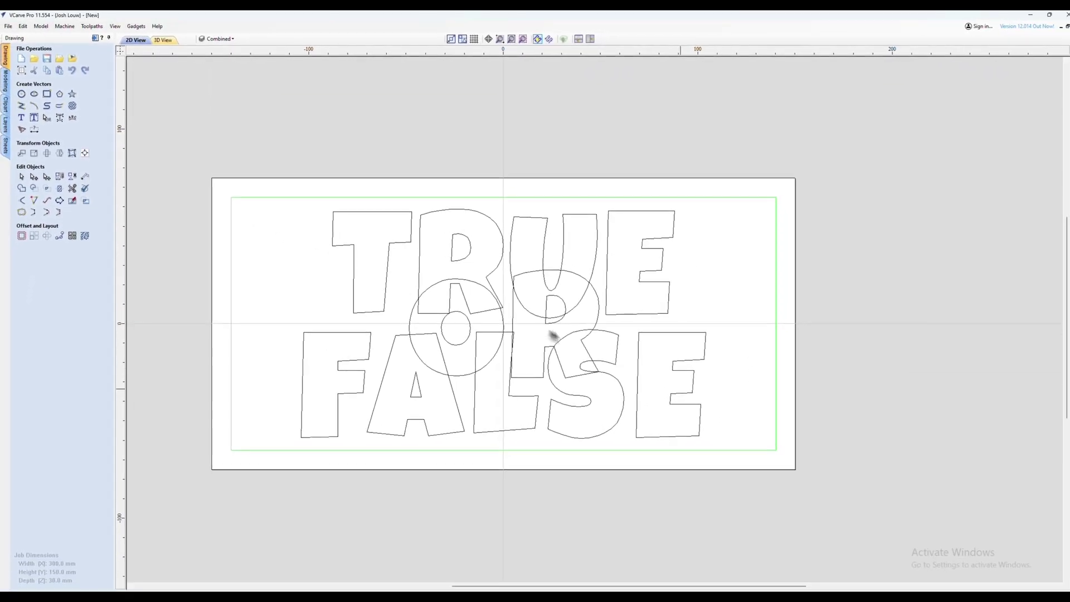
left_click_drag(735, 435, 286, 216)
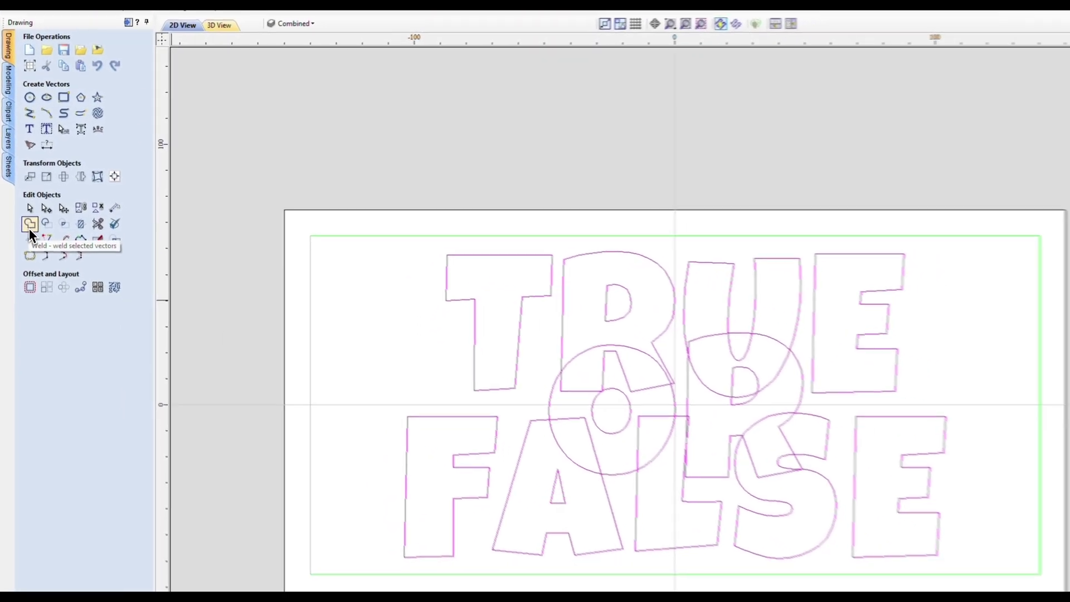
left_click(29, 227)
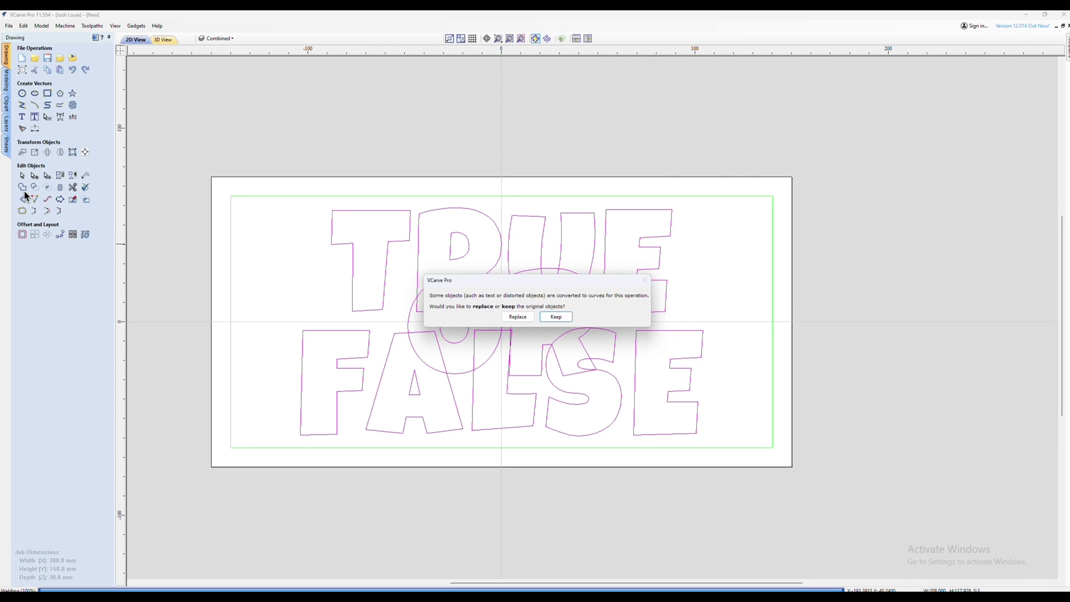
left_click(515, 316)
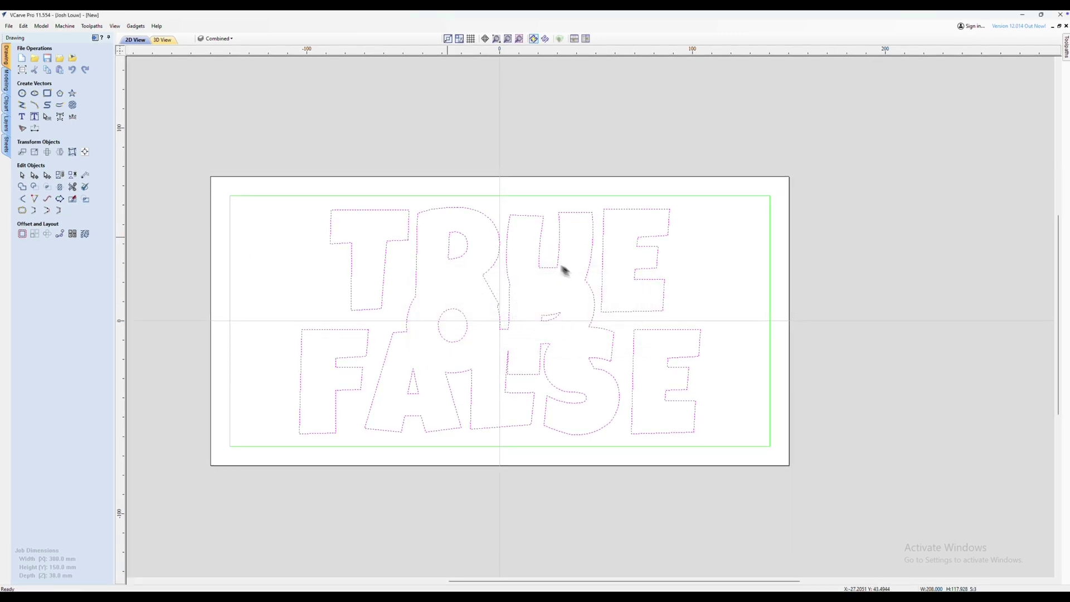
- Group the welded TRUE OR FALSE outline into a single object
right_click(640, 396)
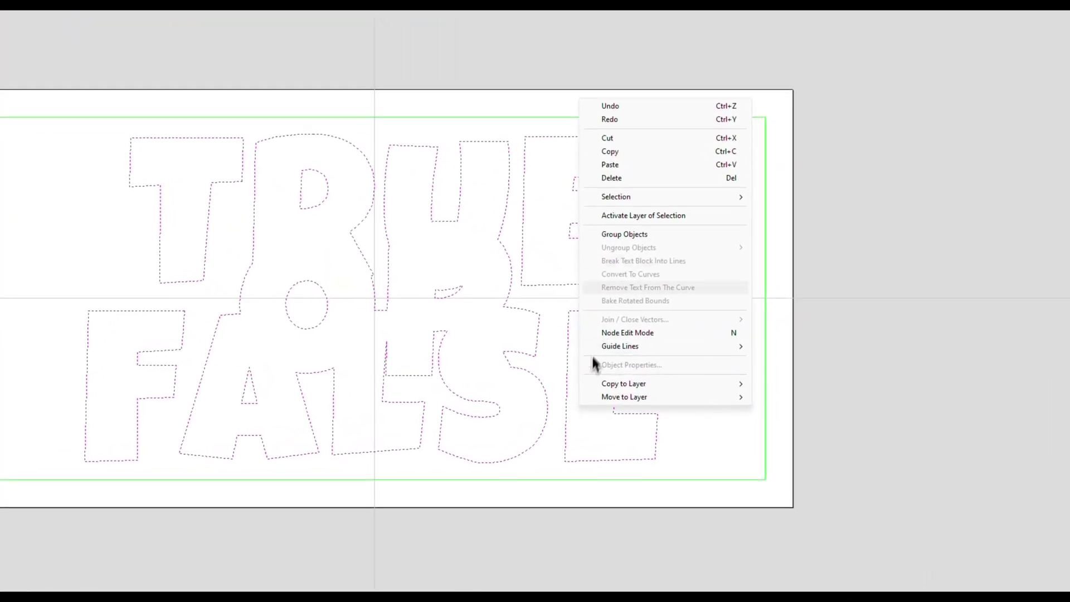
left_click(615, 237)
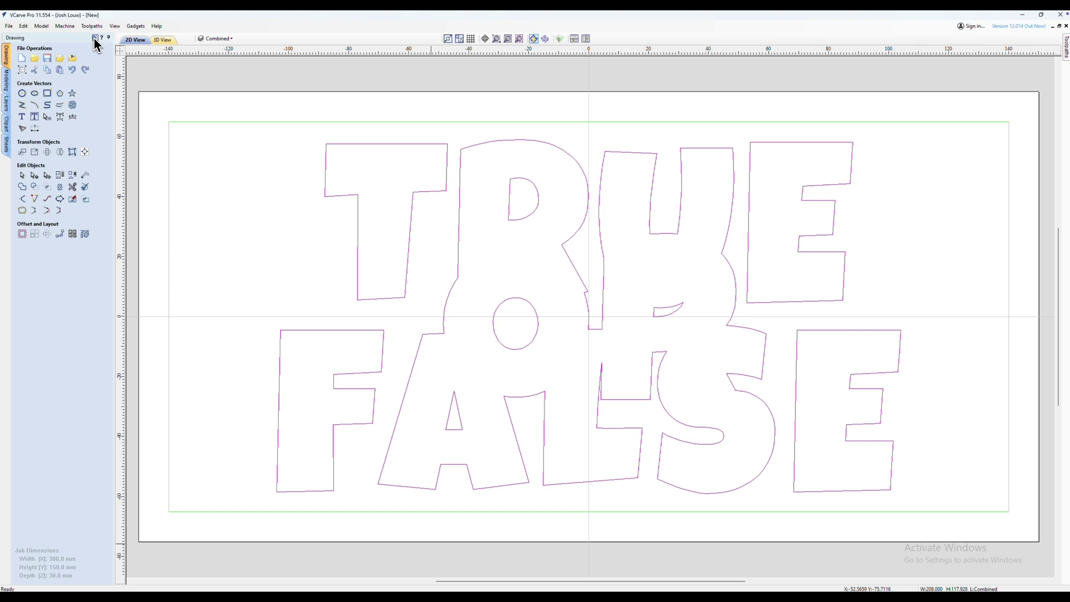
- Show Text - Top, hide Combined, and select the O, R and frame for a new pocket toolpath
left_click(95, 38)
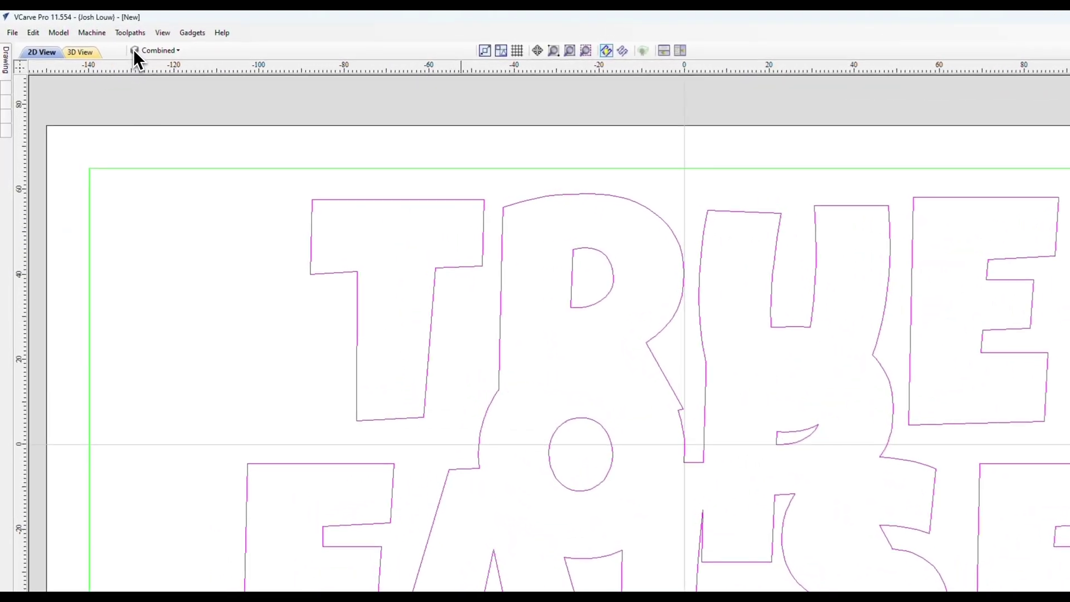
left_click(272, 55)
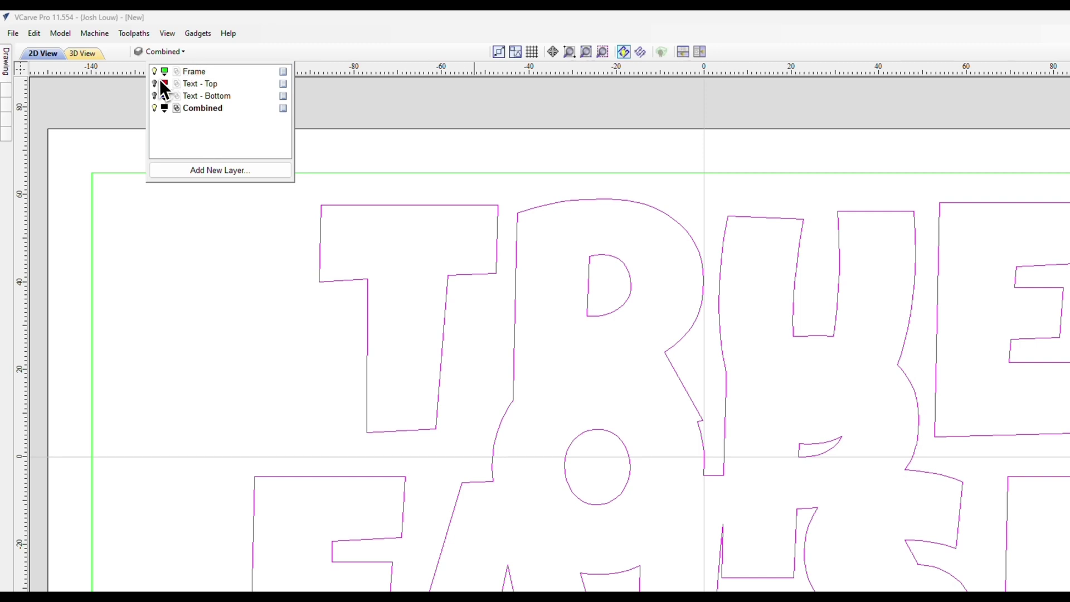
left_click(154, 83)
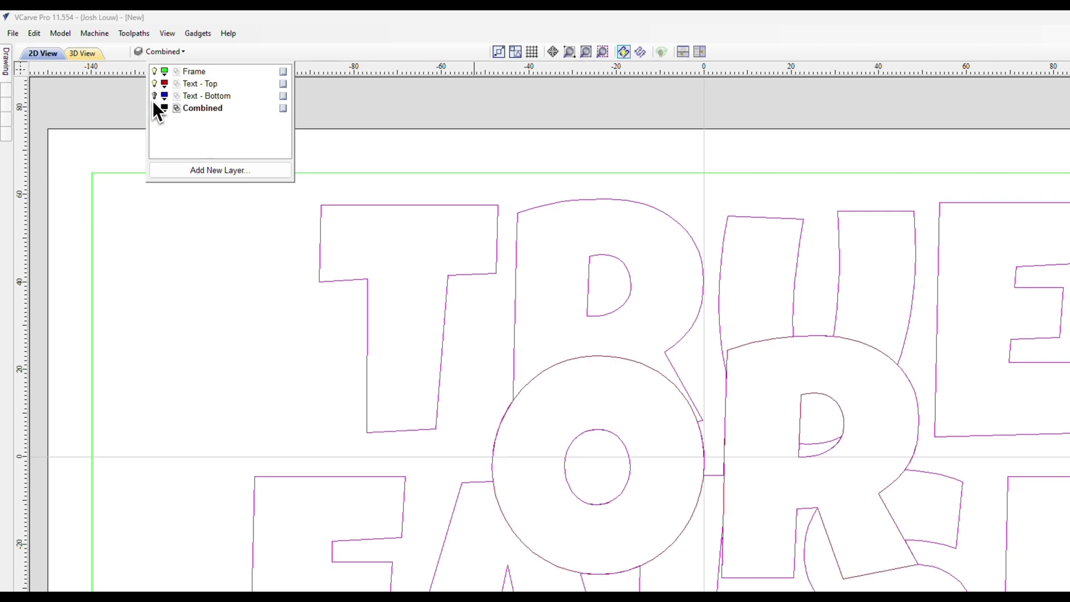
left_click(154, 108)
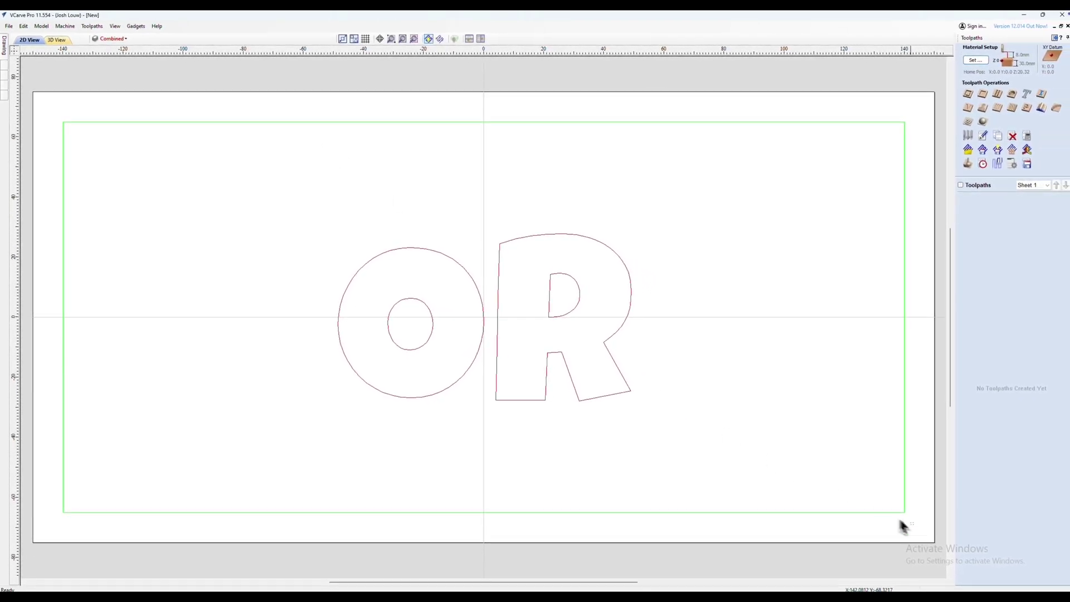
left_click_drag(917, 526, 55, 109)
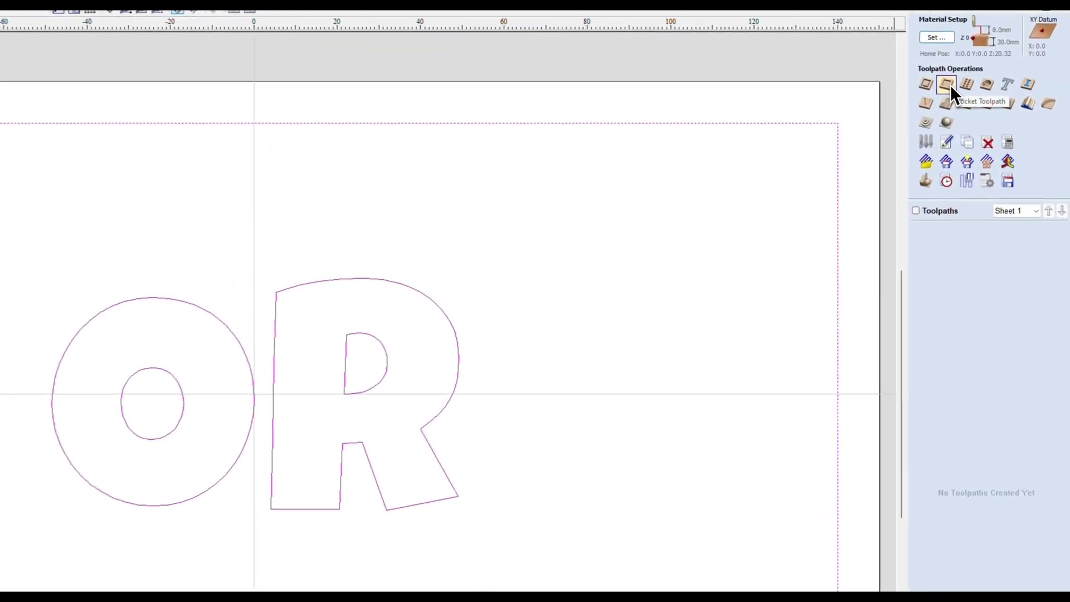
left_click(947, 85)
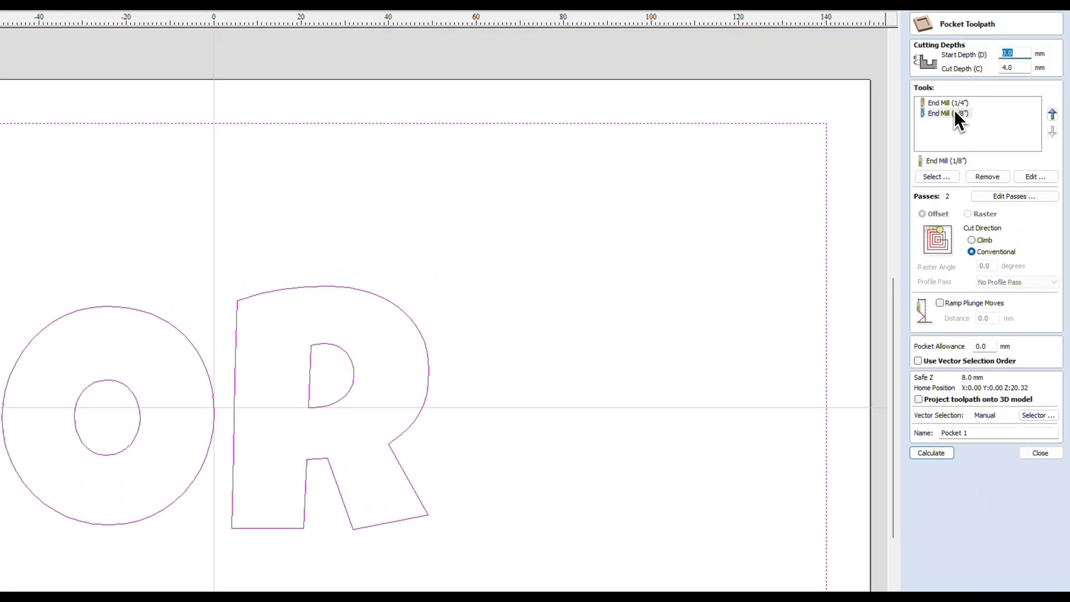
- Use only the 1/8" end mill, name the pocket 'Text - Top Layer', and calculate it
left_click(957, 104)
left_click(1003, 178)
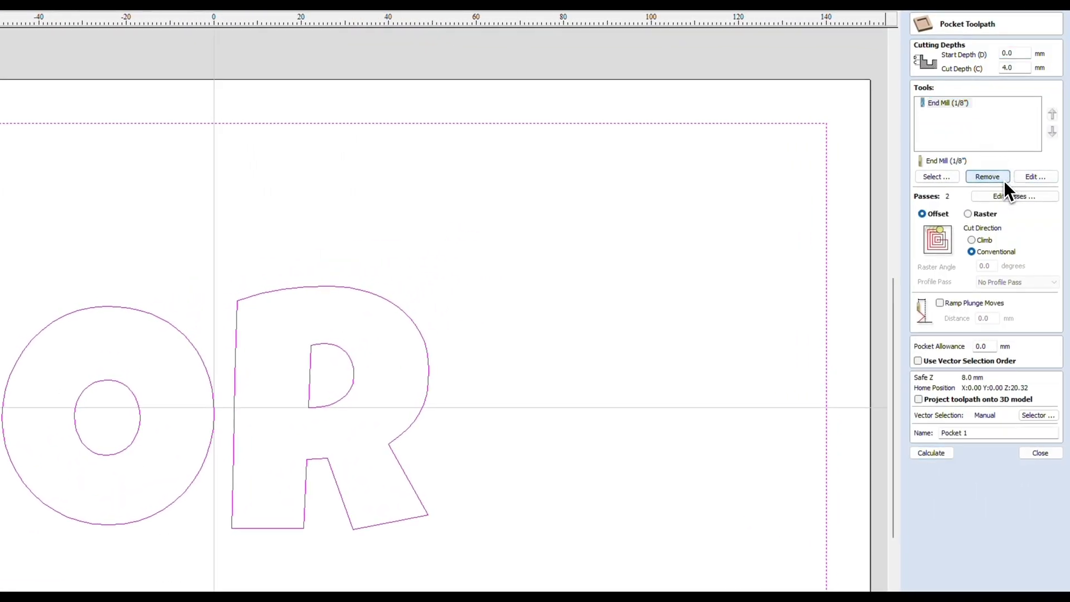
left_click(941, 106)
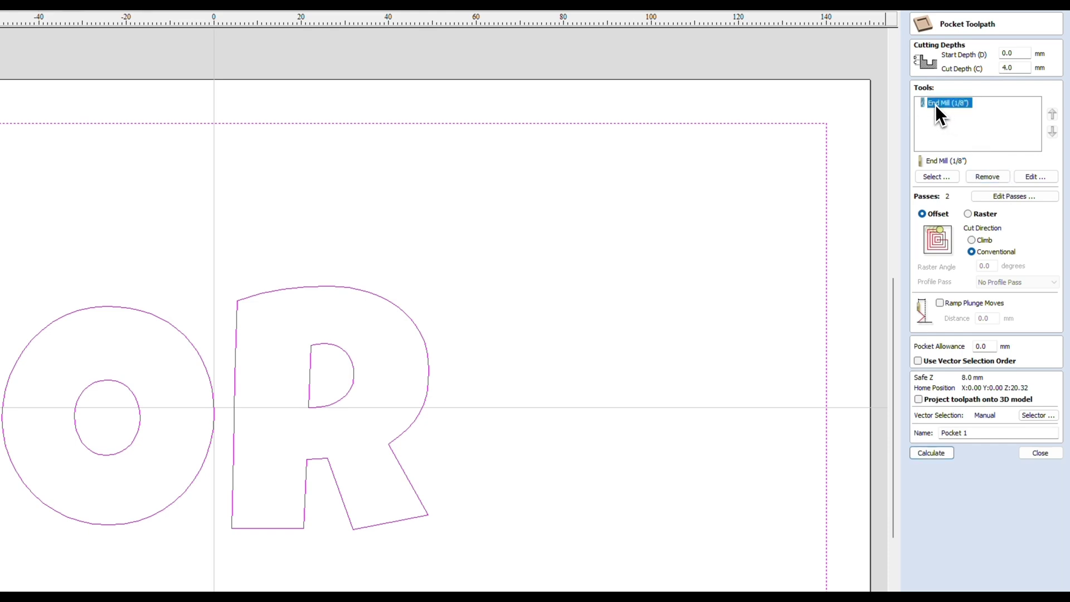
left_click(1025, 54)
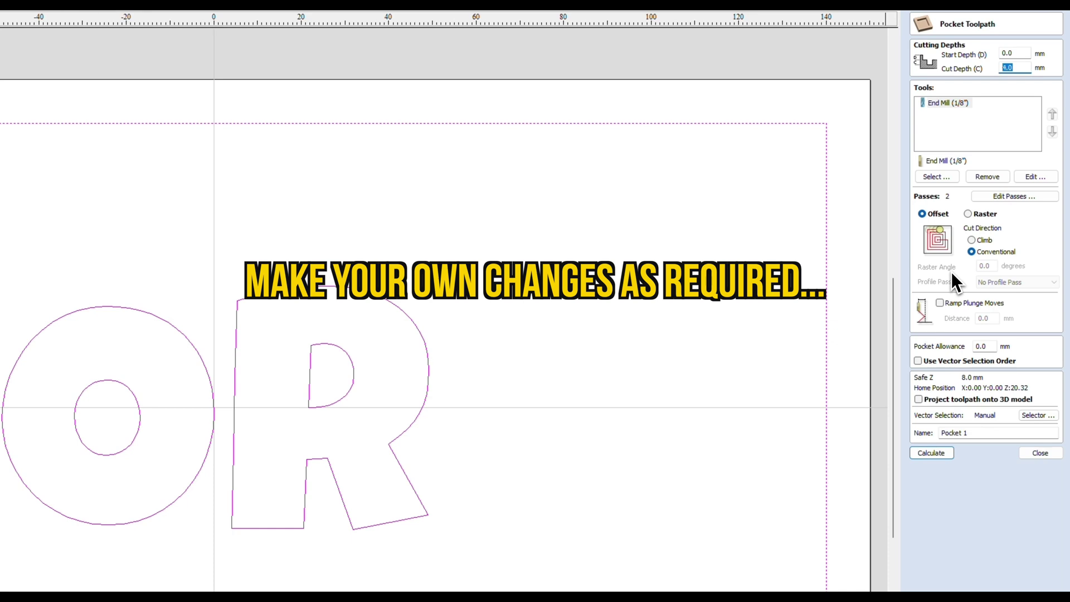
left_click_drag(1002, 433, 941, 434)
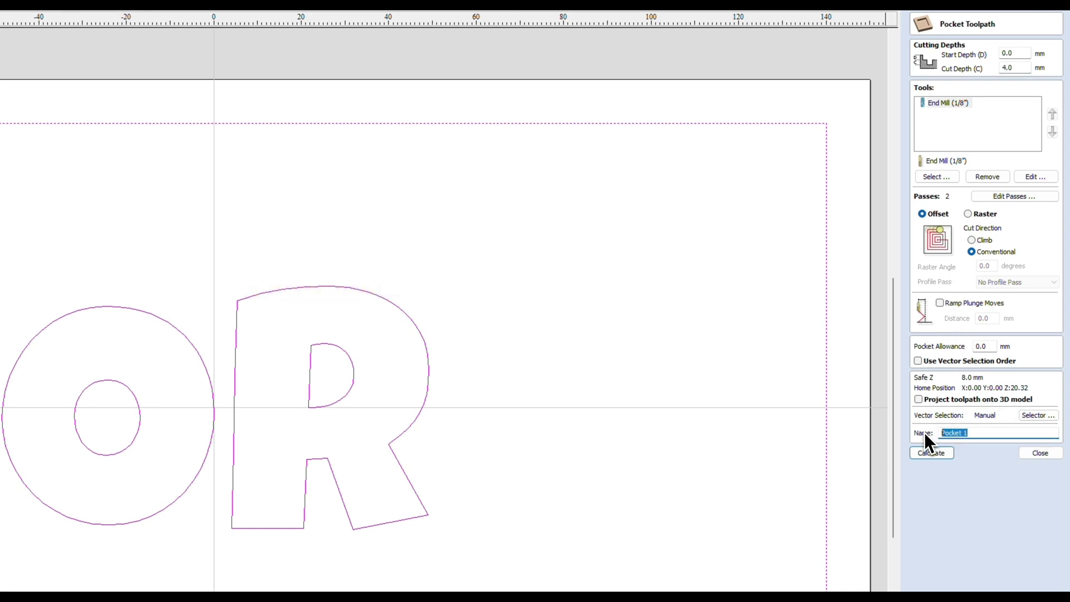
type("Text - Top Layer")
left_click(938, 454)
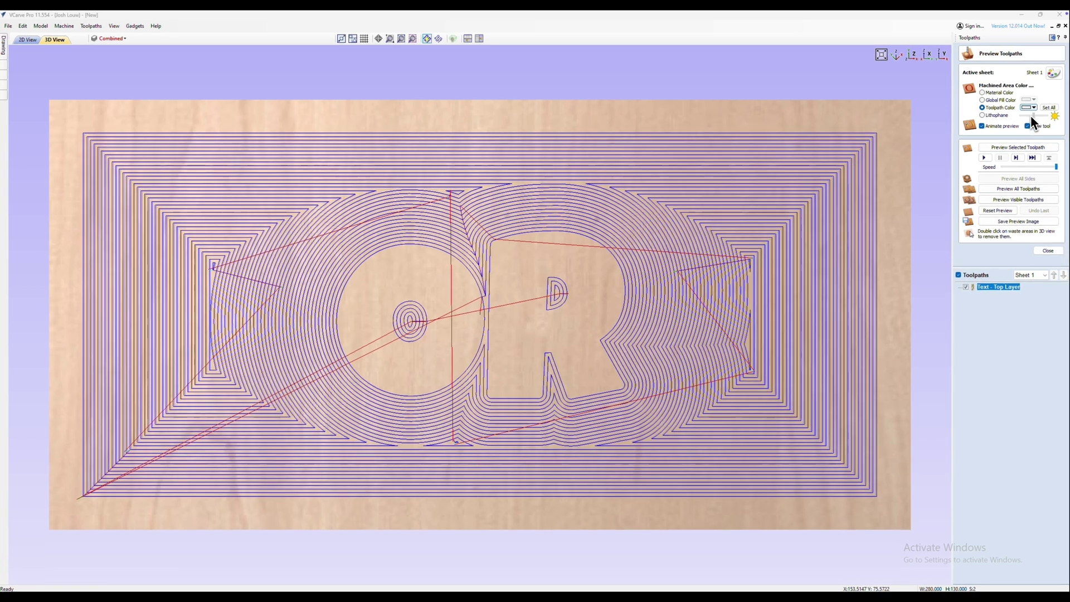
- Colour the Text - Top Layer toolpath, preview the raised O and R in wood, then return to 2D
left_click(1032, 109)
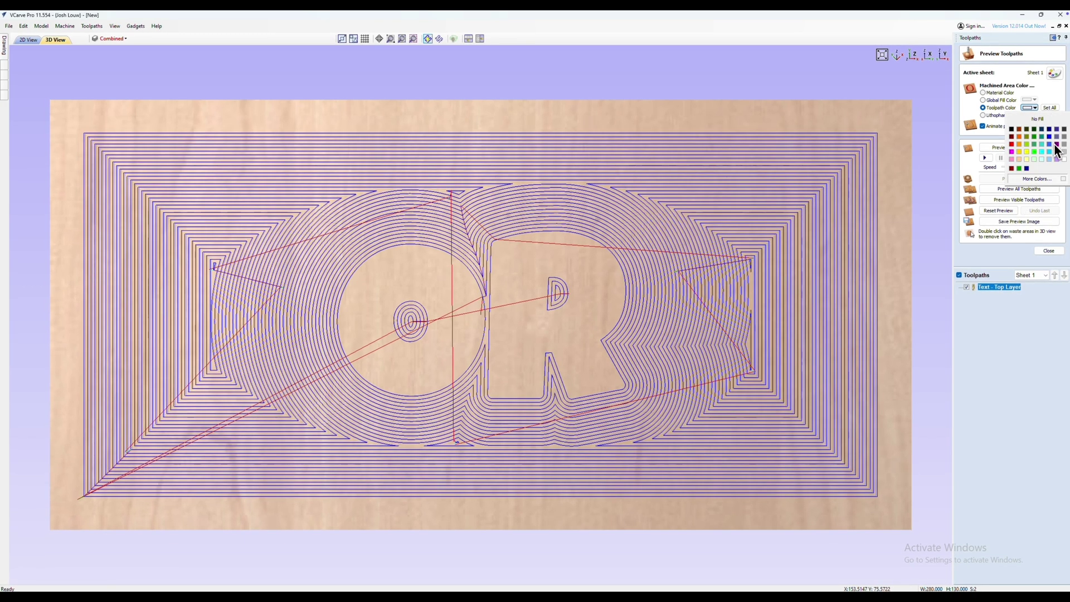
left_click(1062, 160)
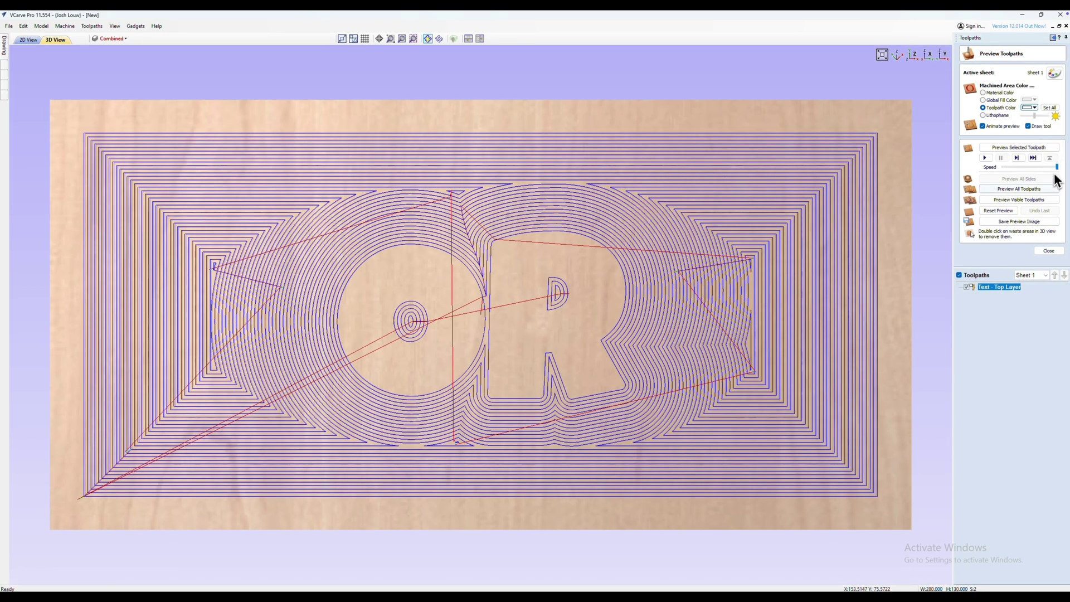
left_click(995, 200)
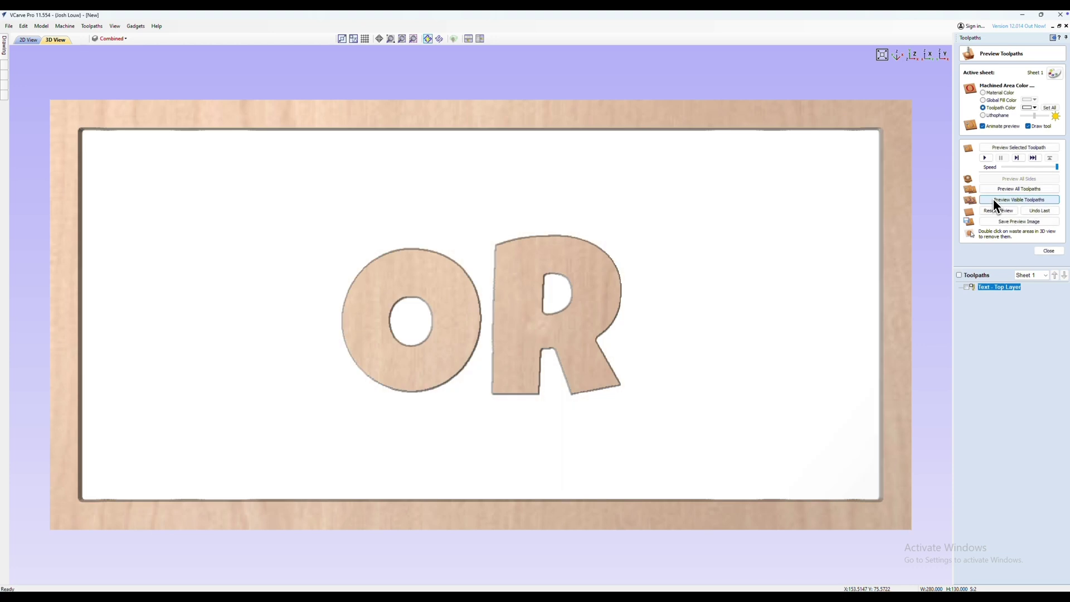
left_click_drag(597, 311, 695, 206)
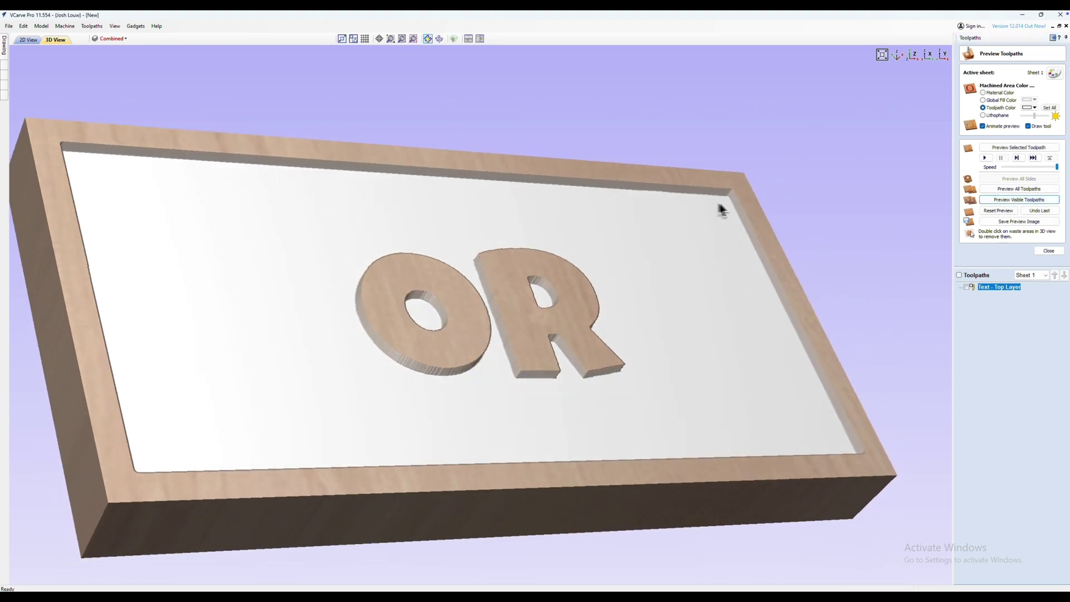
left_click(1048, 251)
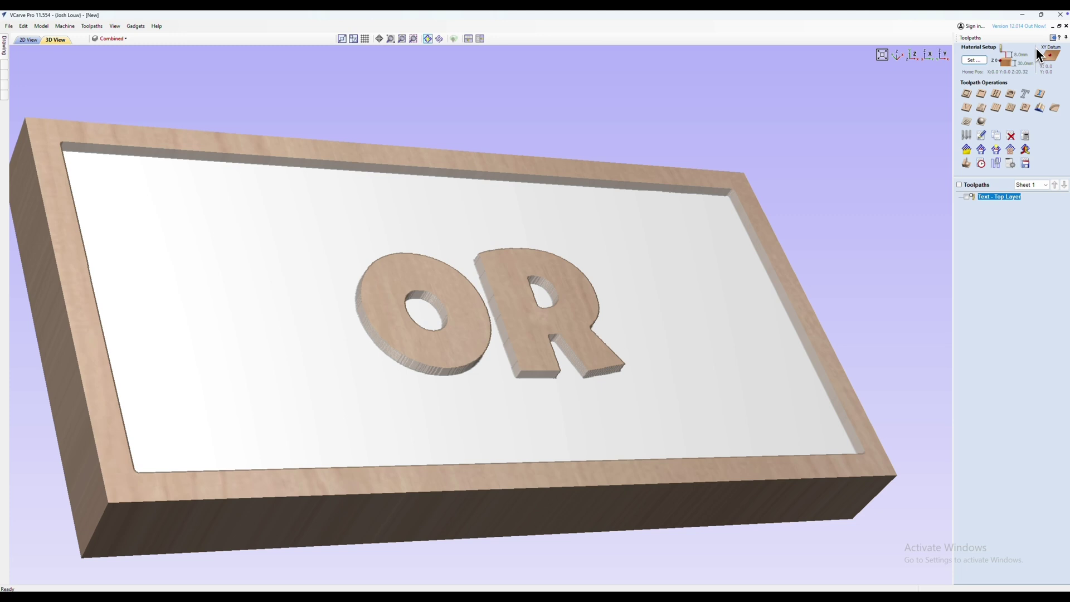
left_click(33, 40)
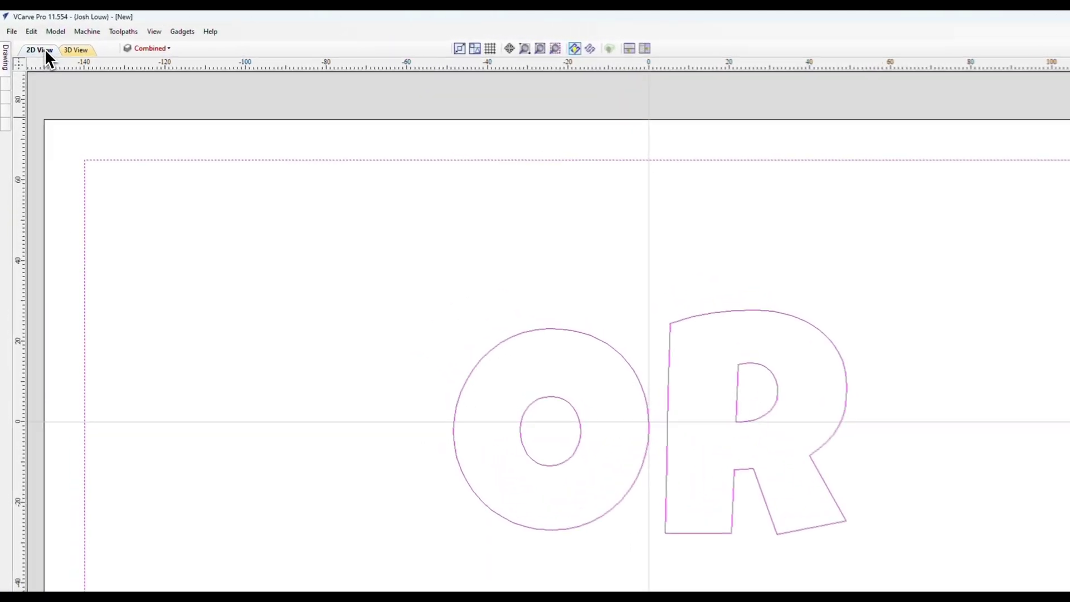
- Hide Text - Top, show Combined, and select all TRUE OR FALSE outlines for a new pocket toolpath
left_click(195, 142)
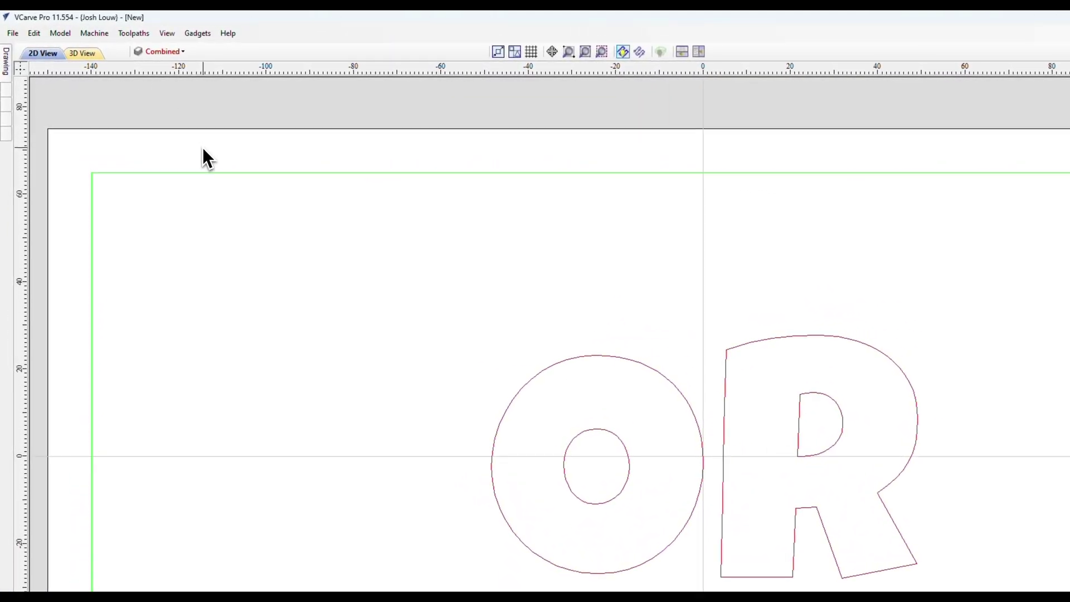
left_click(181, 52)
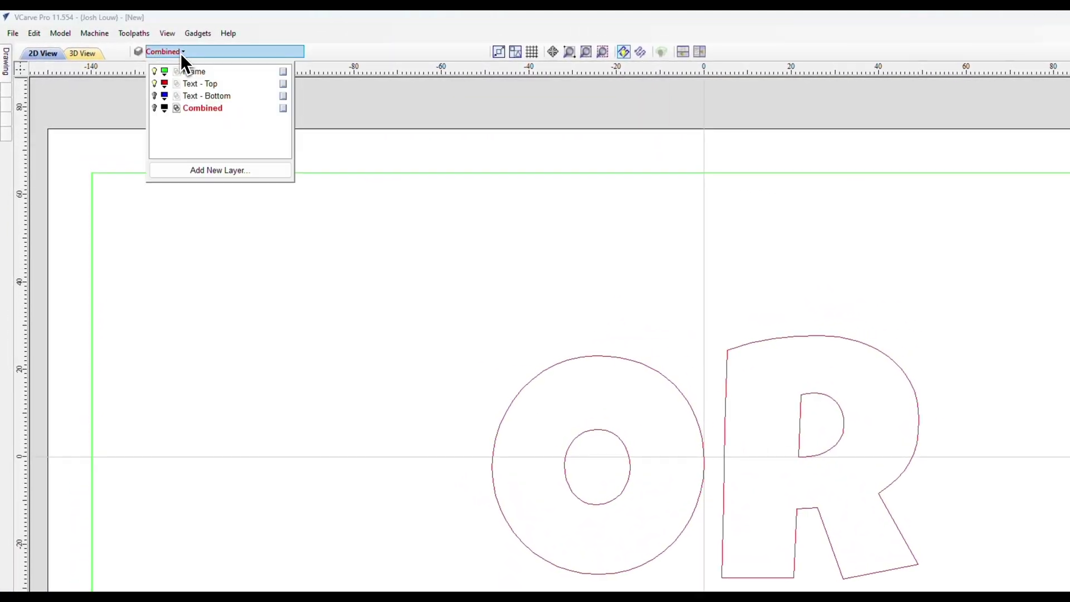
left_click(155, 84)
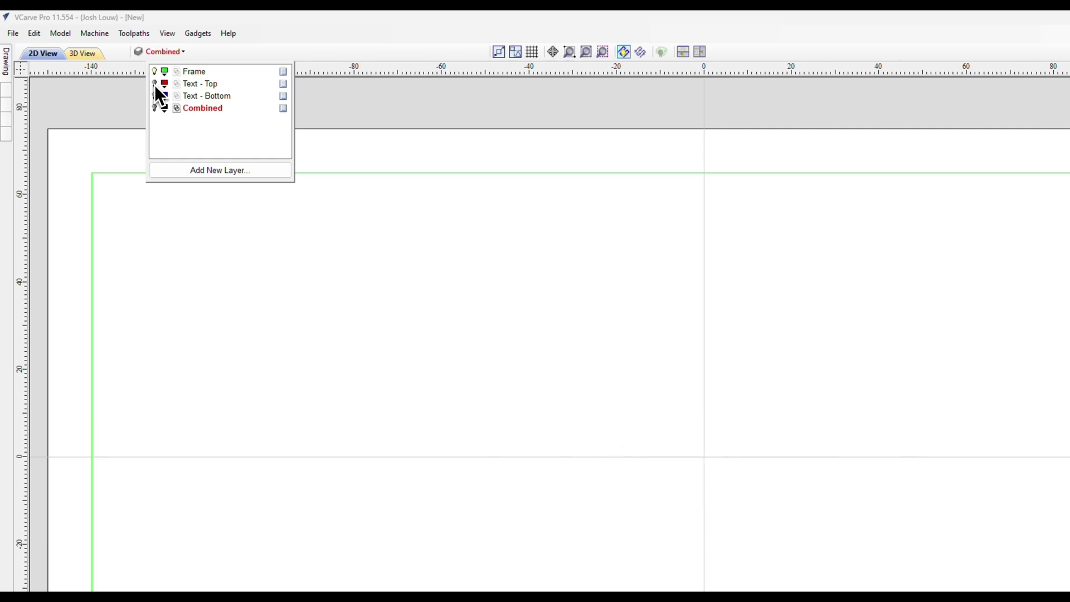
left_click(154, 108)
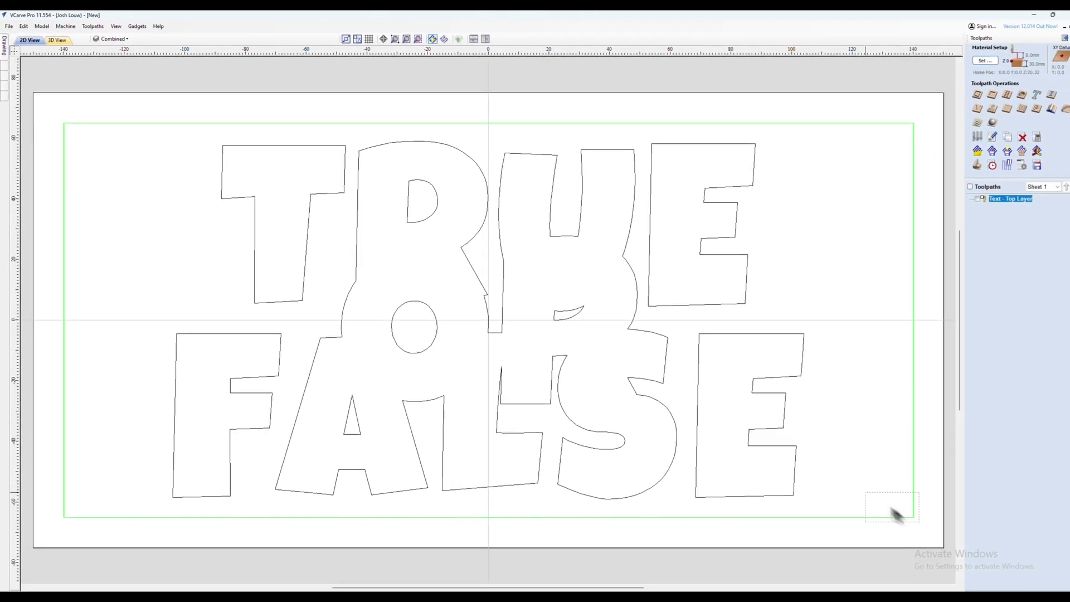
left_click_drag(895, 514, 45, 113)
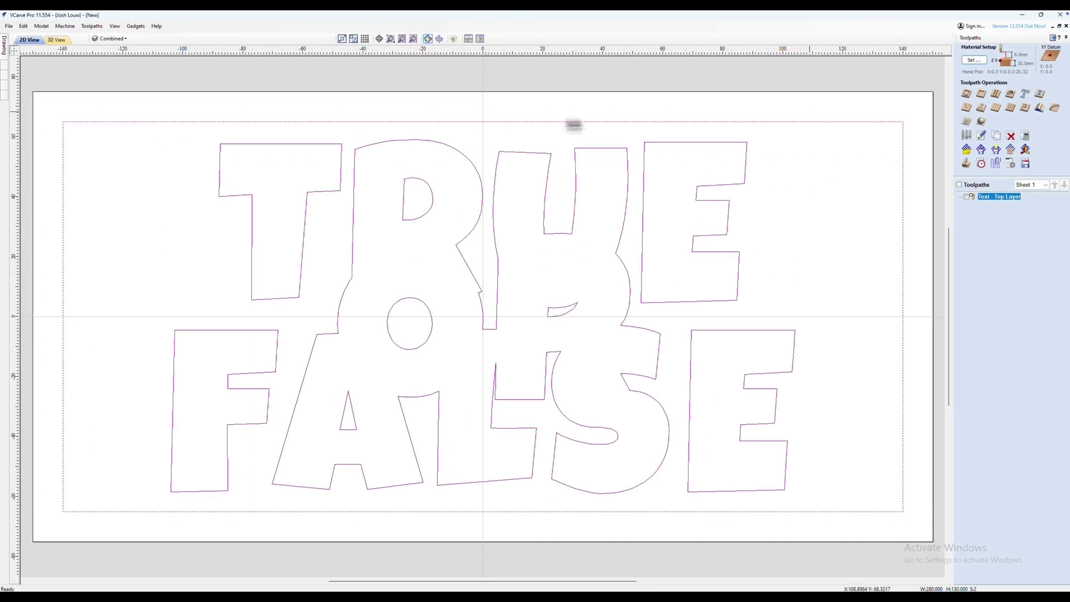
left_click(981, 93)
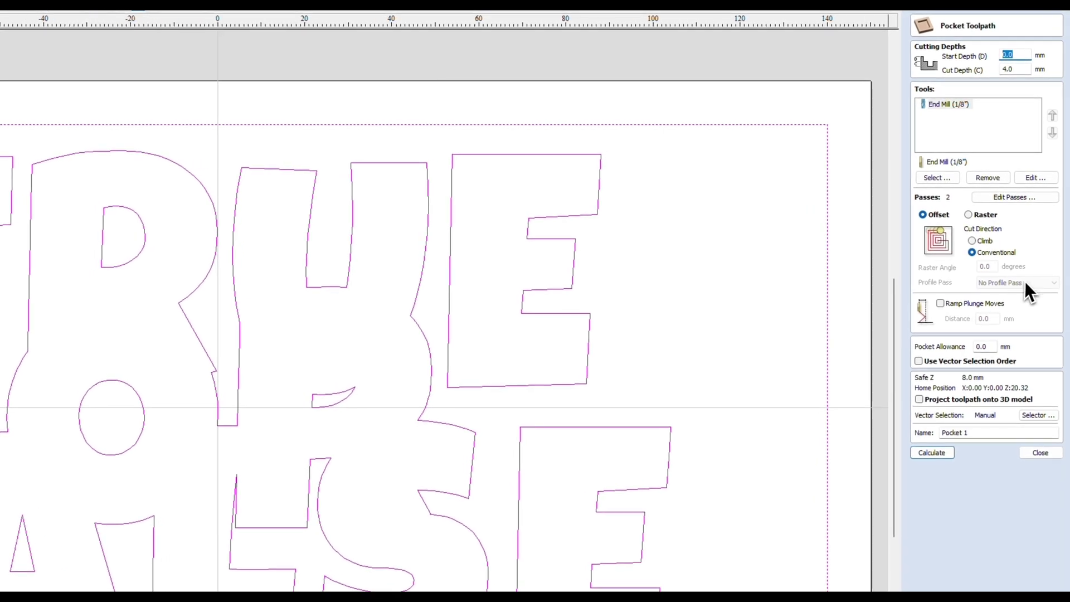
- Set the pocket's start depth to 4 mm, name it 'Text - Bottom Layer', and calculate
left_click(1028, 56)
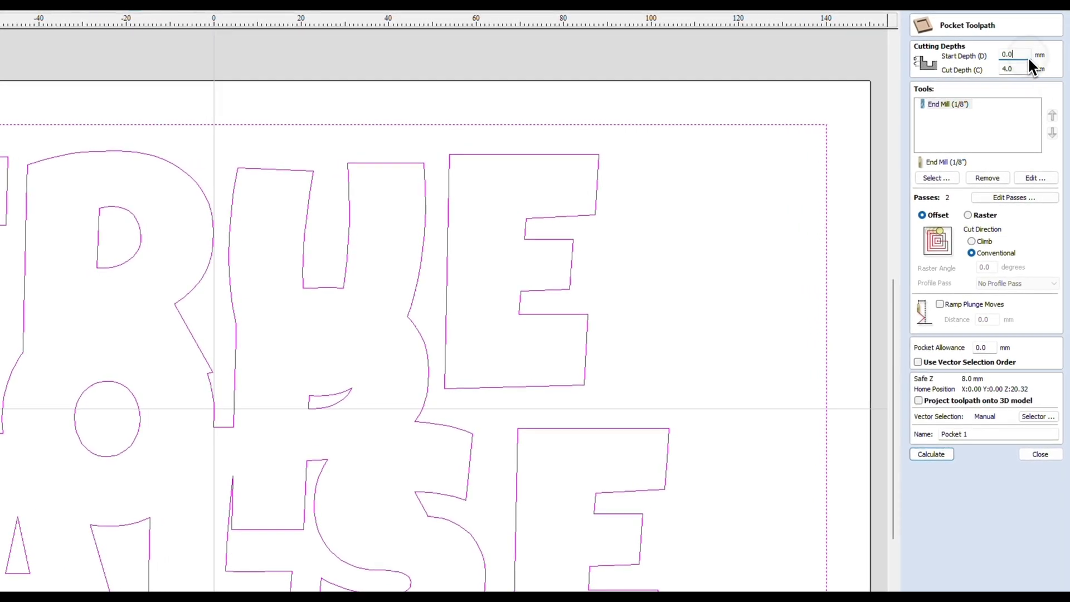
left_click_drag(1025, 54, 992, 54)
left_click_drag(972, 437, 934, 436)
type("Text - Bottom Layer")
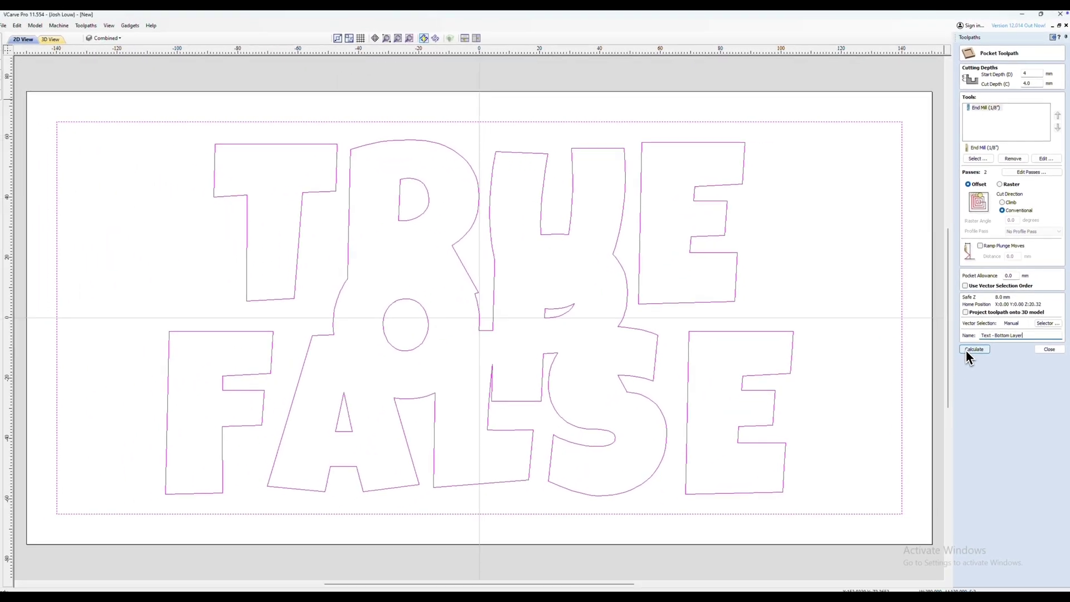
left_click(964, 372)
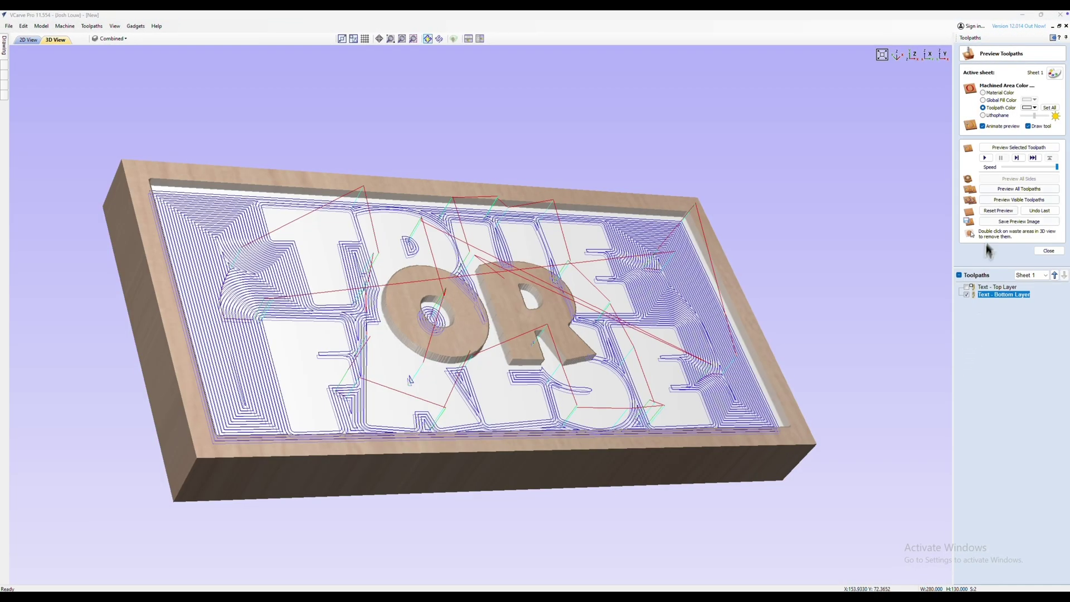
- Make the toolpath colour black, preview both pockets carved, and check the 1:40:56 machining time
left_click(1034, 108)
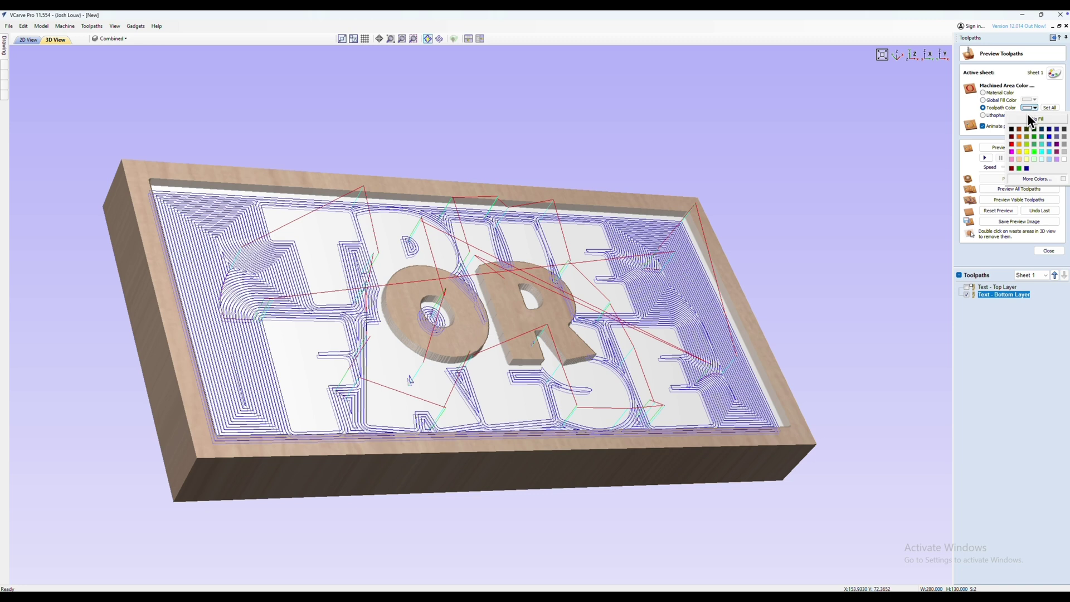
left_click(1013, 129)
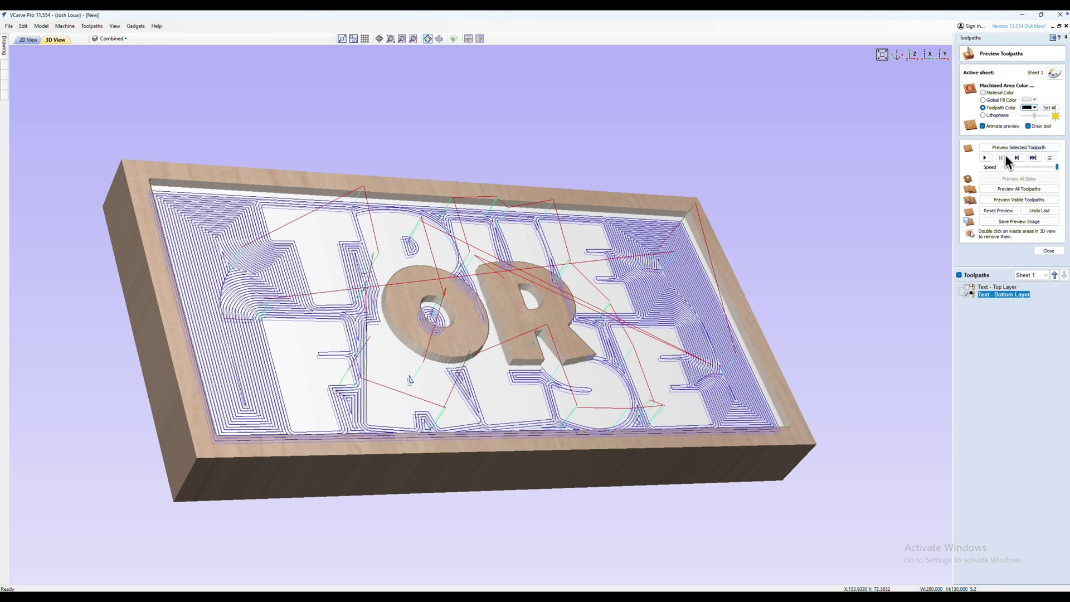
left_click(1002, 193)
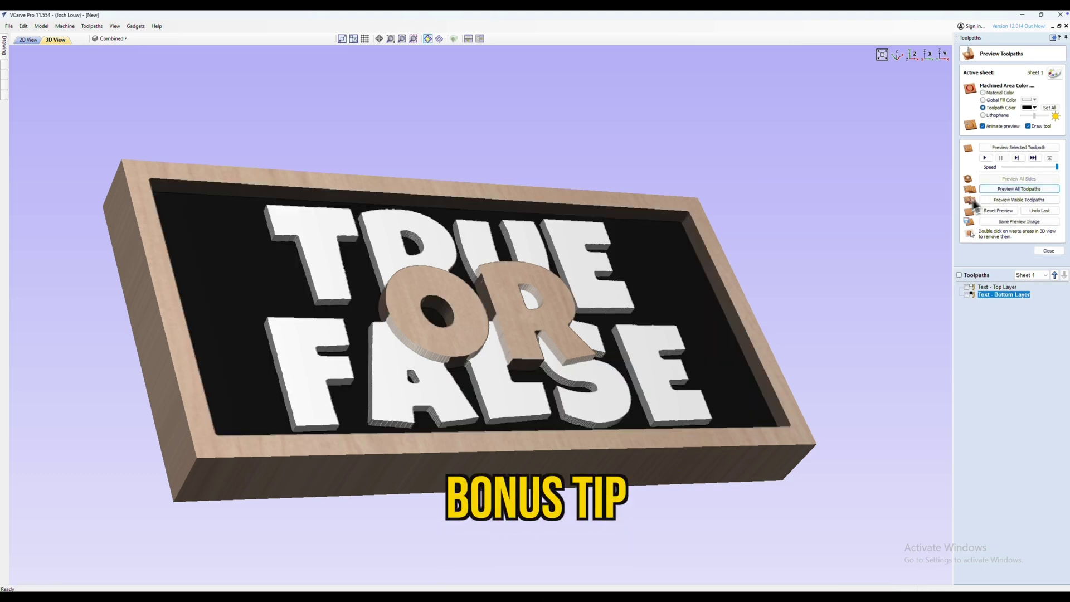
left_click_drag(687, 289, 311, 258)
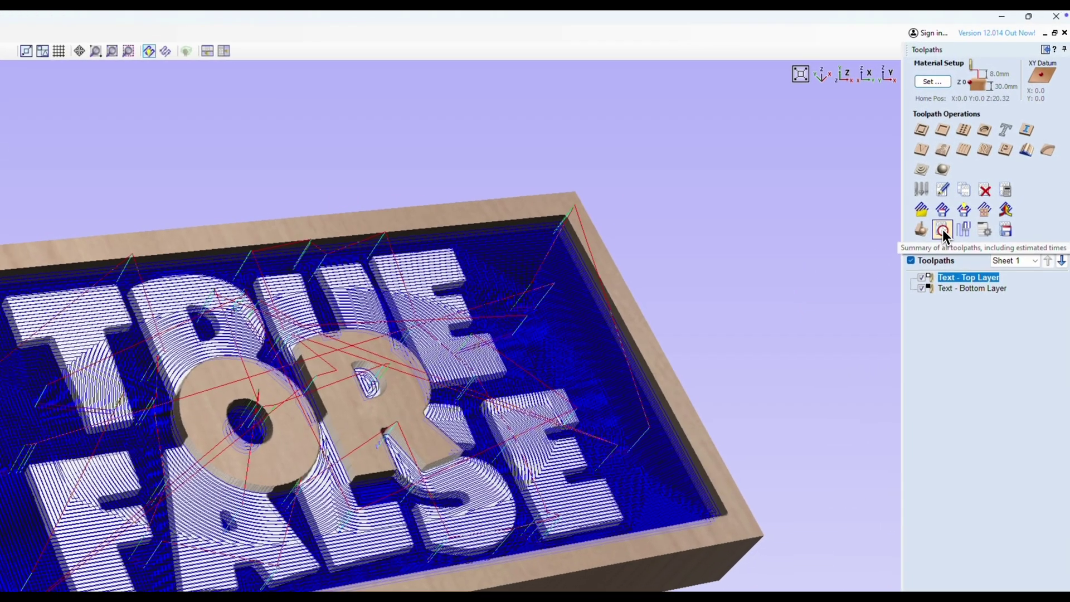
left_click(945, 219)
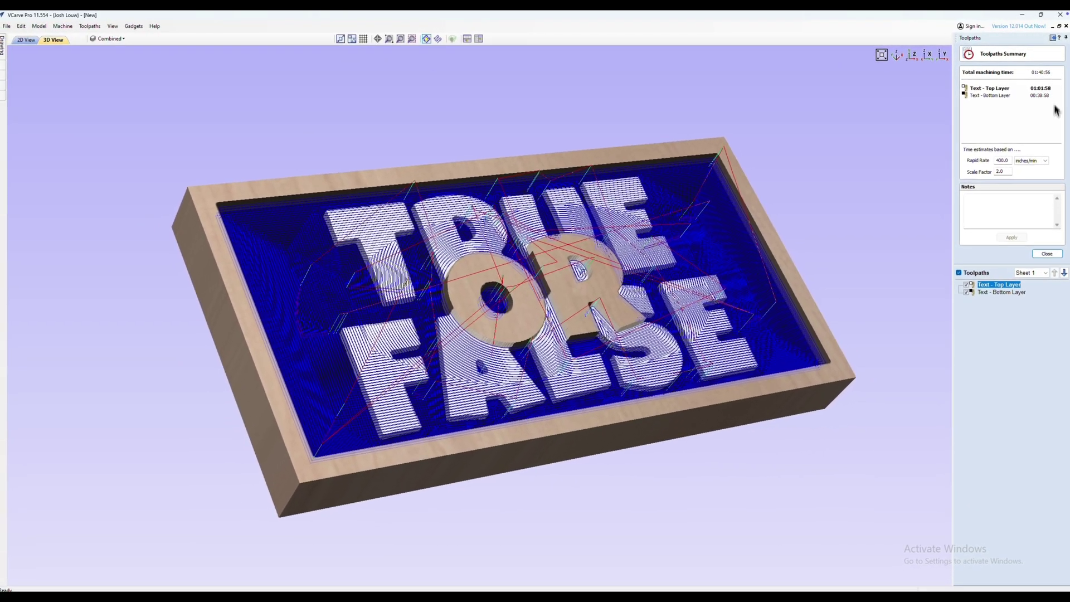
left_click(1054, 254)
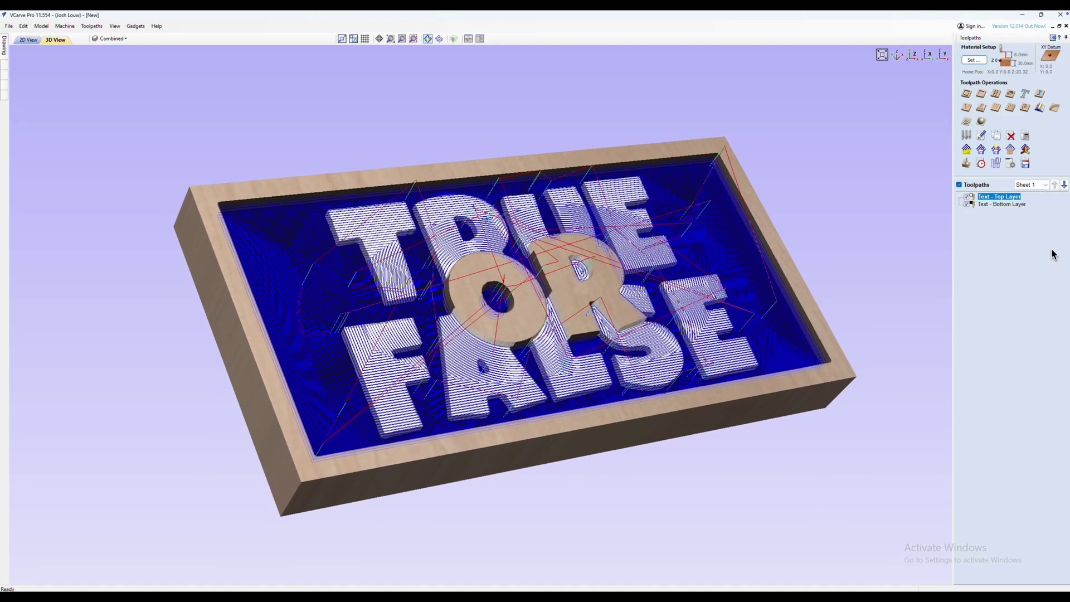
- Add a 1/4" end mill clearing tool to the Text - Top Layer pocket and recalculate
mouse_move(1009, 199)
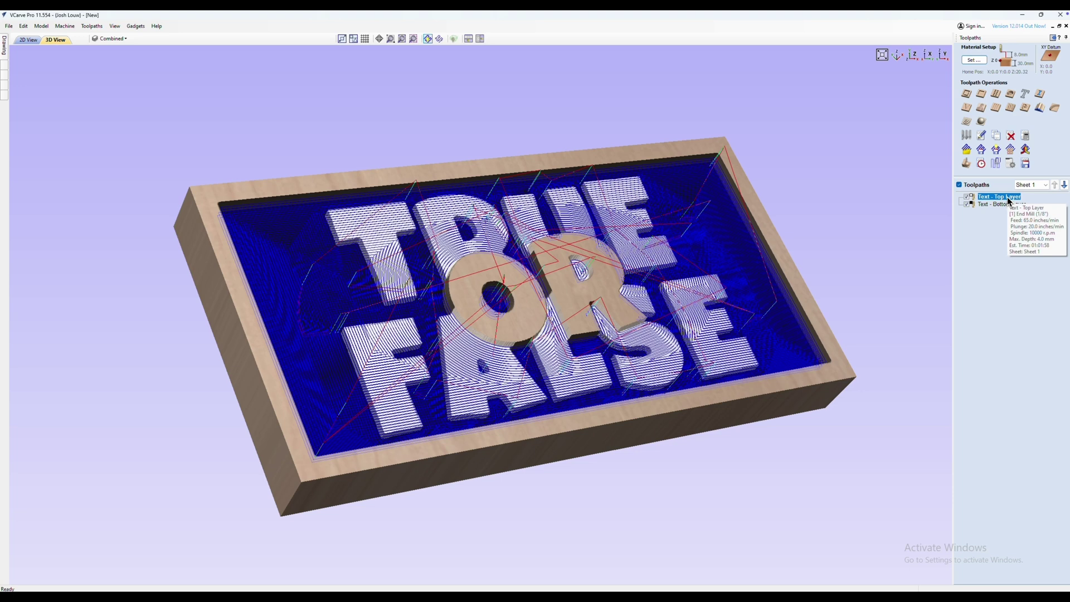
double_click(1007, 196)
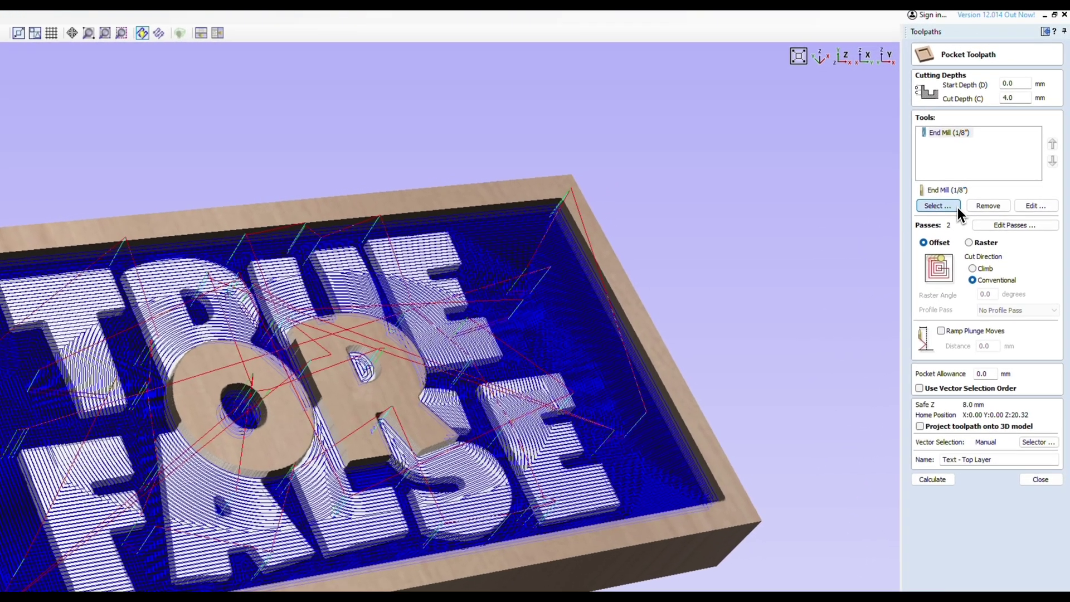
left_click(956, 206)
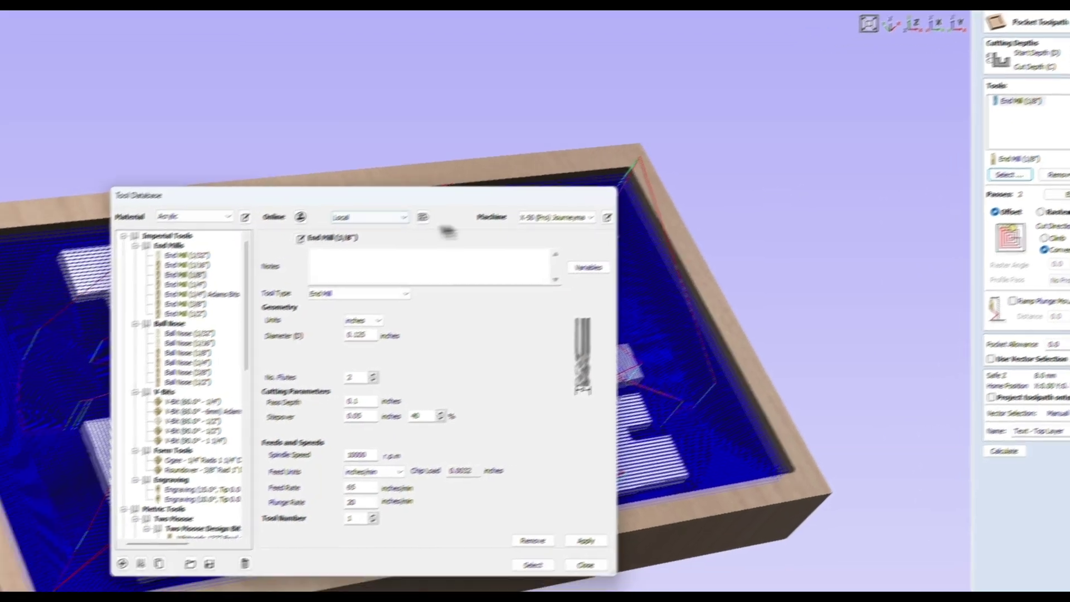
left_click(116, 302)
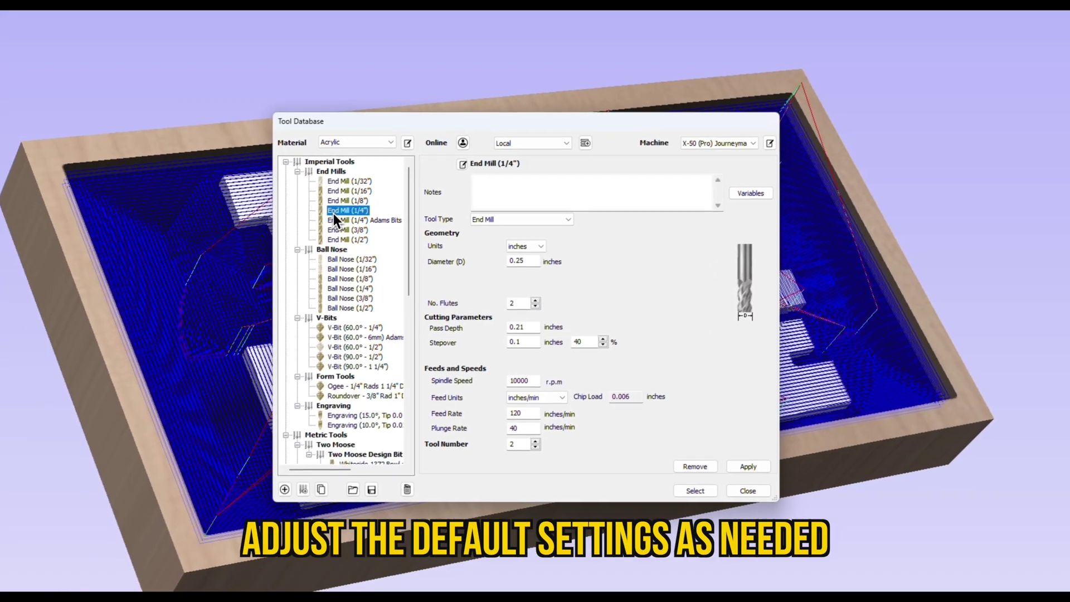
left_click(651, 511)
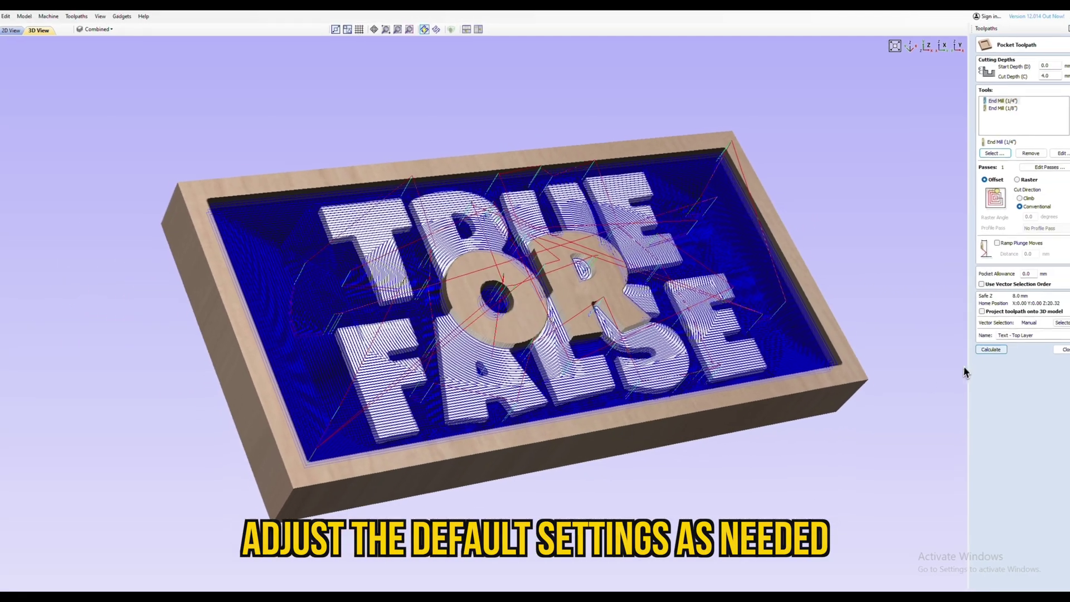
left_click(1033, 353)
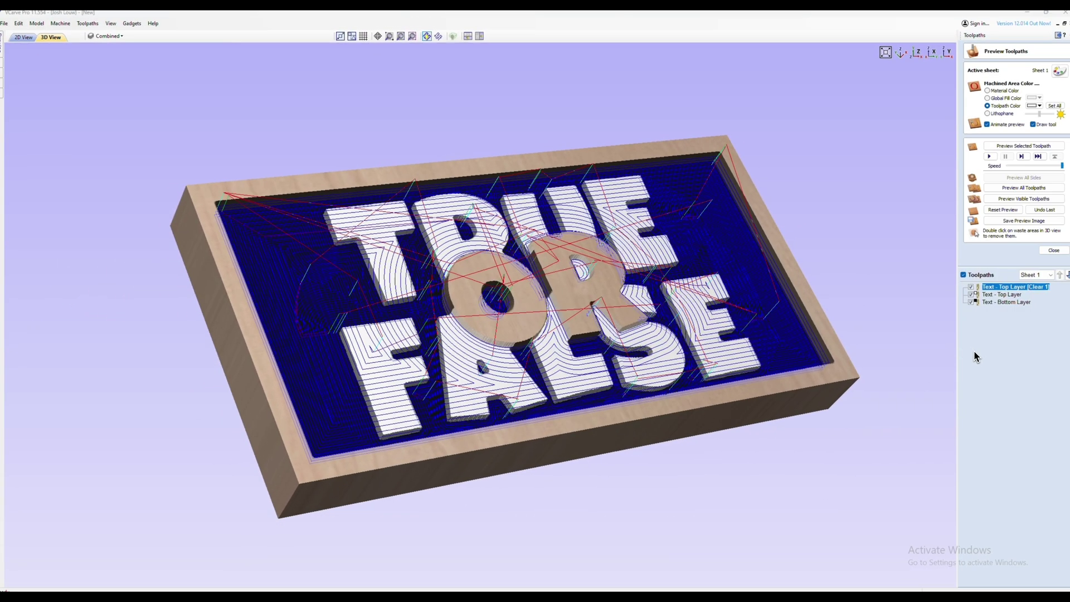
- Add the 1/4" end mill clearing tool to the Text - Bottom Layer pocket and recalculate
double_click(1008, 302)
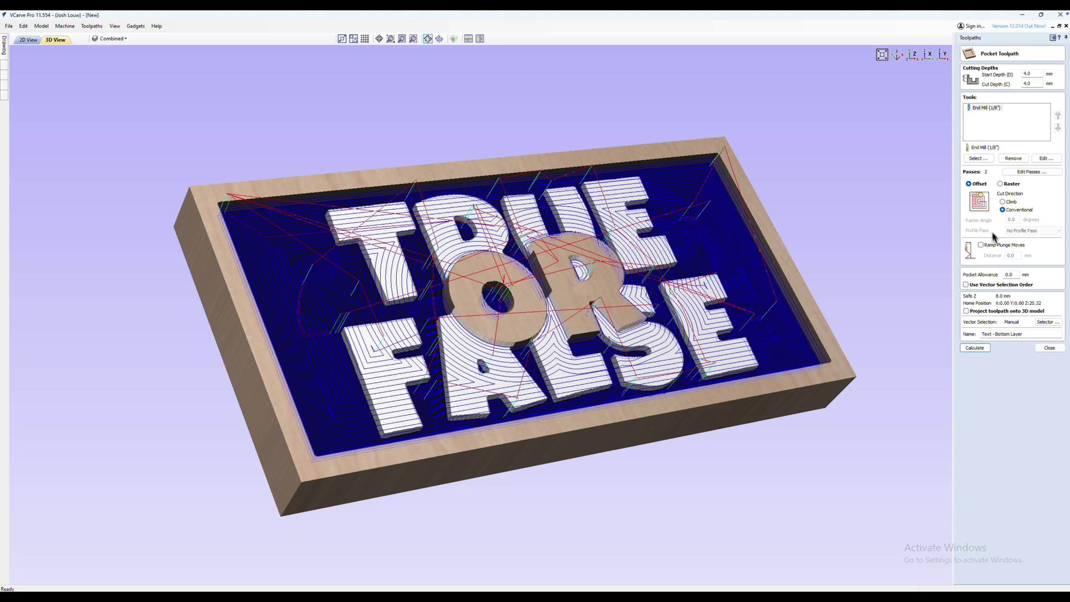
left_click(979, 159)
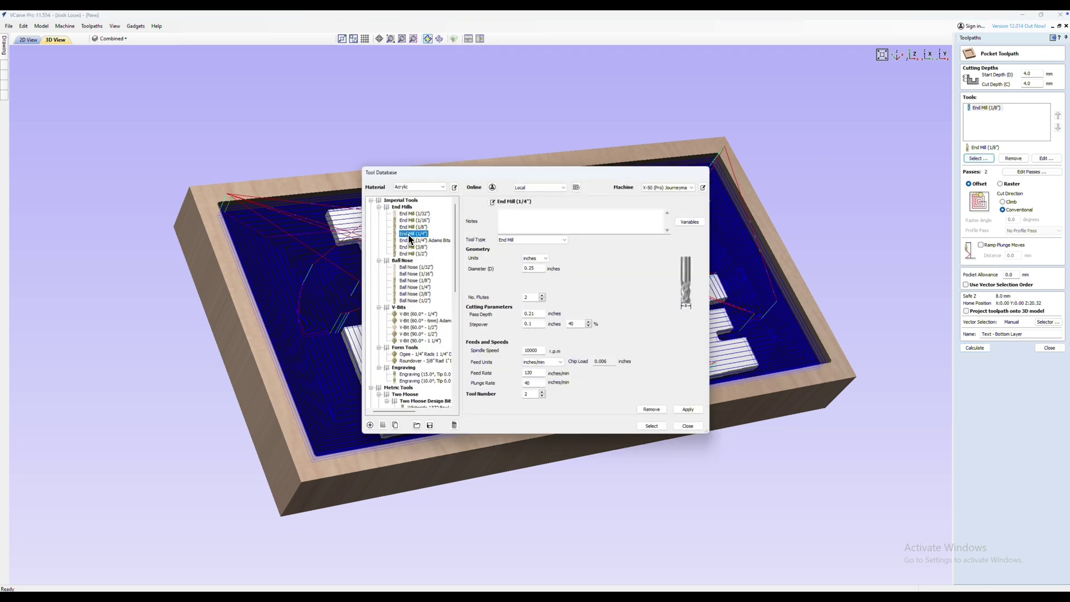
left_click(651, 425)
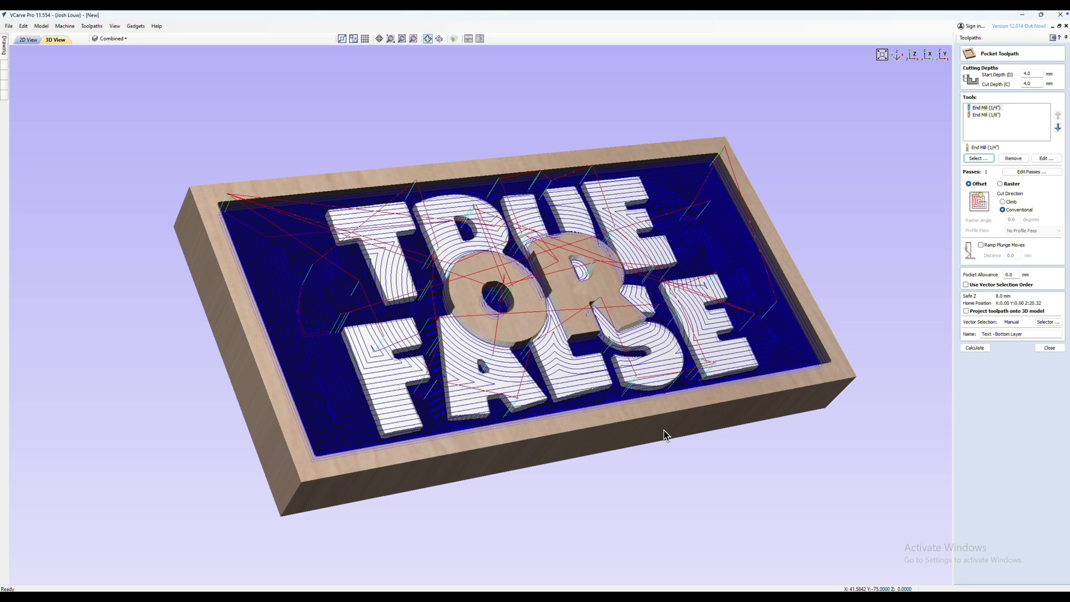
left_click(976, 349)
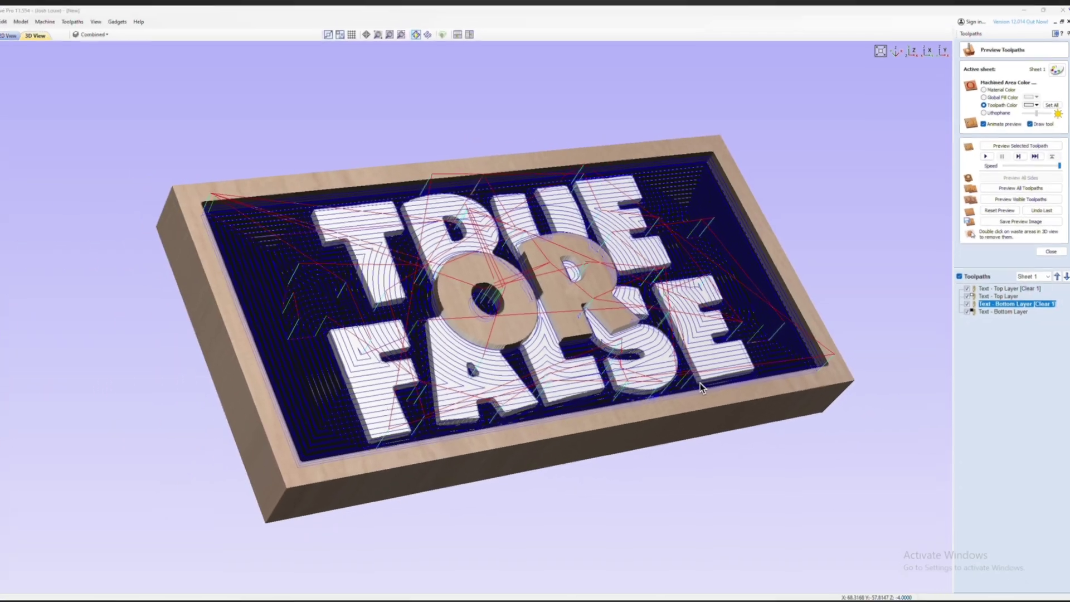
- Close the toolpath preview and check the summary: four toolpaths now total 00:25:40, down from 1:40:56
left_click(1049, 250)
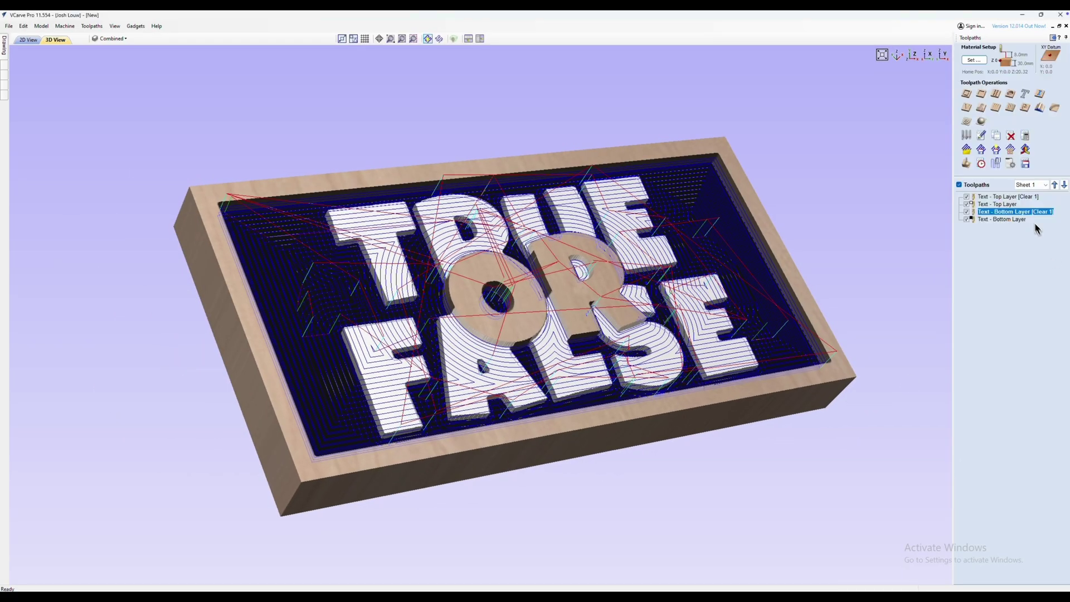
left_click(1034, 292)
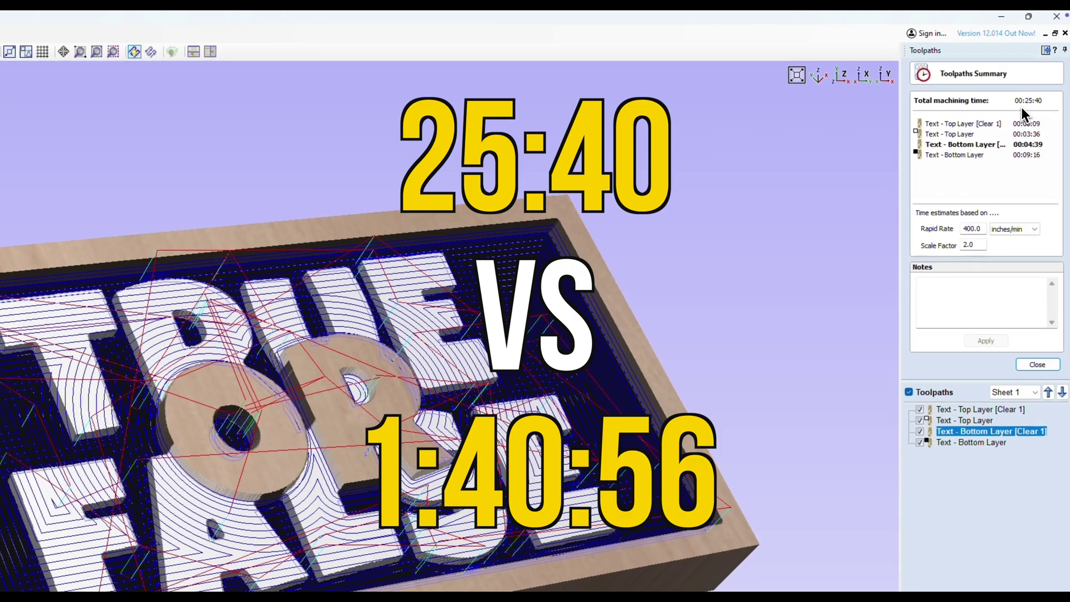